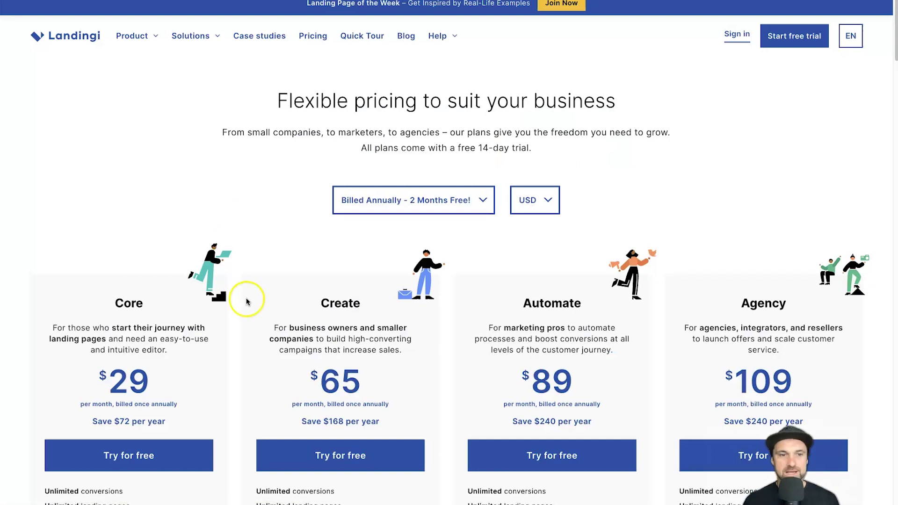
Switch the Landingi plan prices from annual to monthly billing.
scroll(246, 306, "down", 1)
scroll(328, 225, "up", 1)
left_click(390, 196)
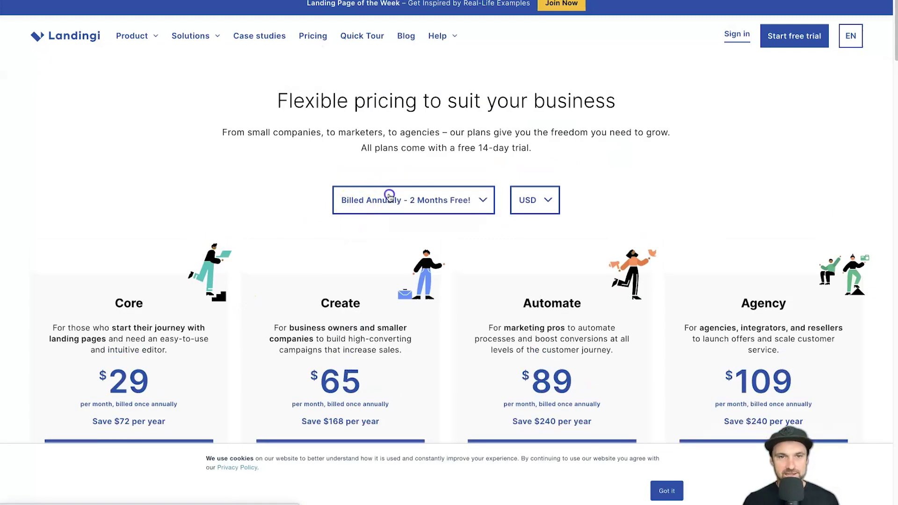
left_click(368, 253)
scroll(225, 257, "down", 4)
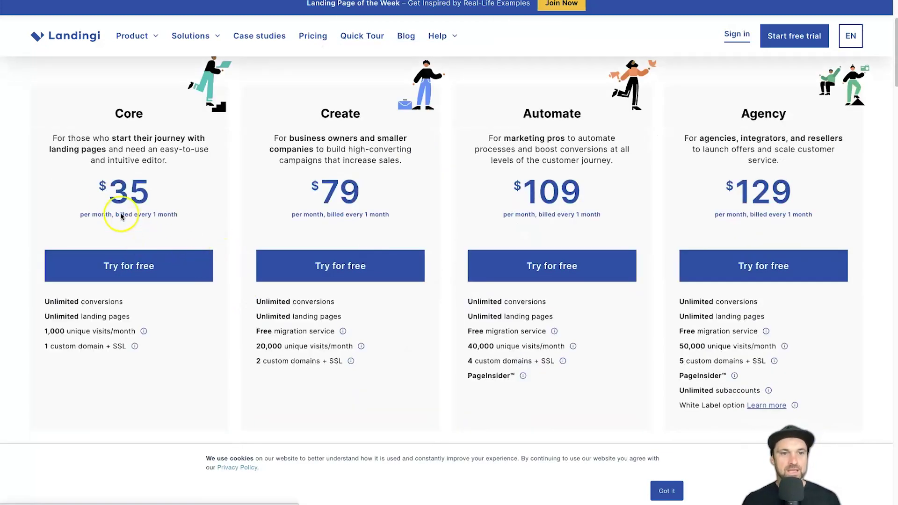
Examine the Core plan's monthly price, unique visits allowance and custom domain limit.
left_click(153, 191)
left_click_drag(23, 331, 137, 331)
left_click_drag(43, 348, 142, 350)
left_click(194, 321)
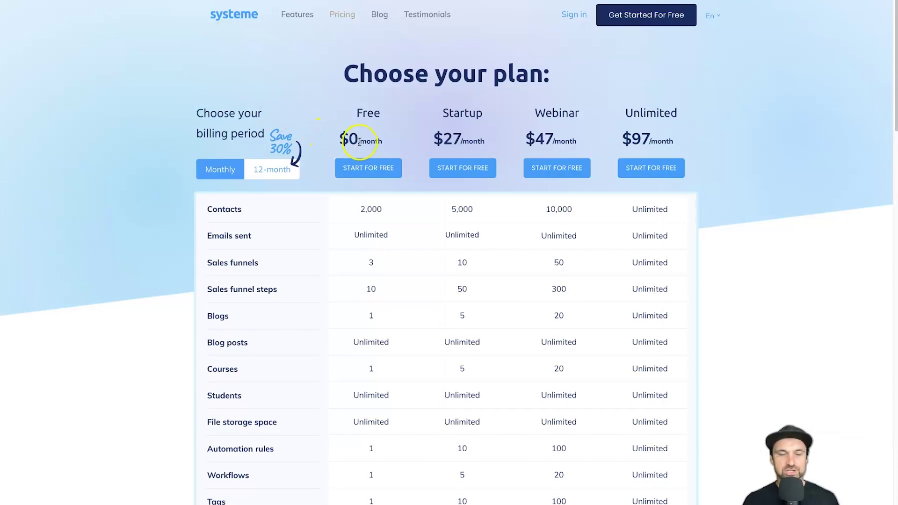
On the Systeme pricing page, compare the monthly prices of all four plans and review the Free plan's features.
left_click_drag(350, 111, 389, 145)
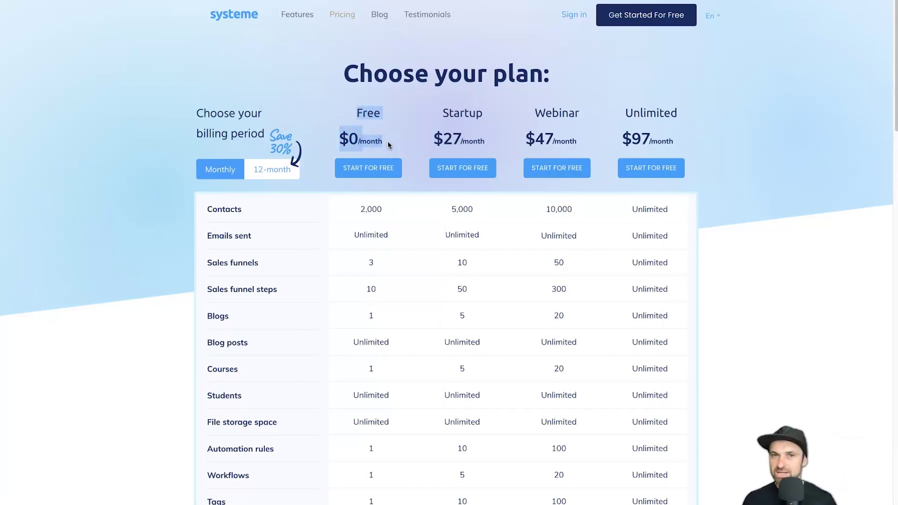
left_click(381, 125)
left_click_drag(480, 121, 676, 140)
left_click(567, 114)
left_click(682, 135)
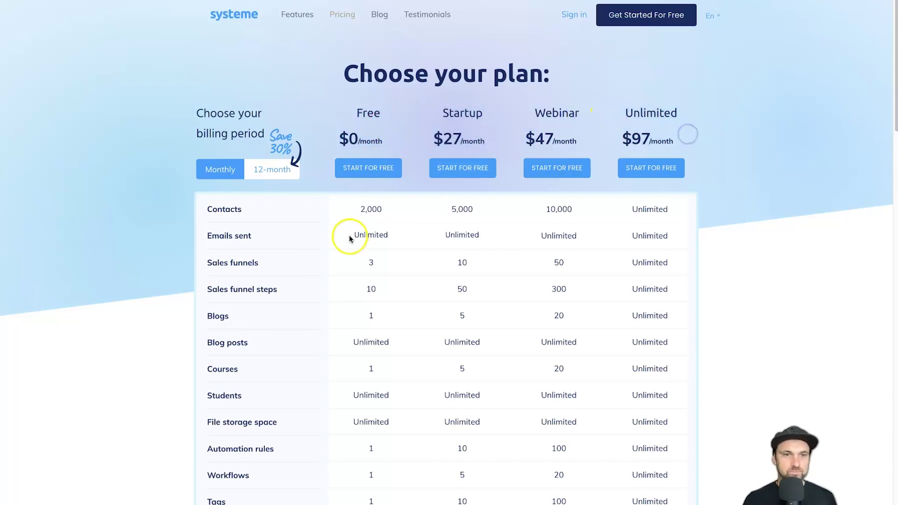
left_click(369, 115)
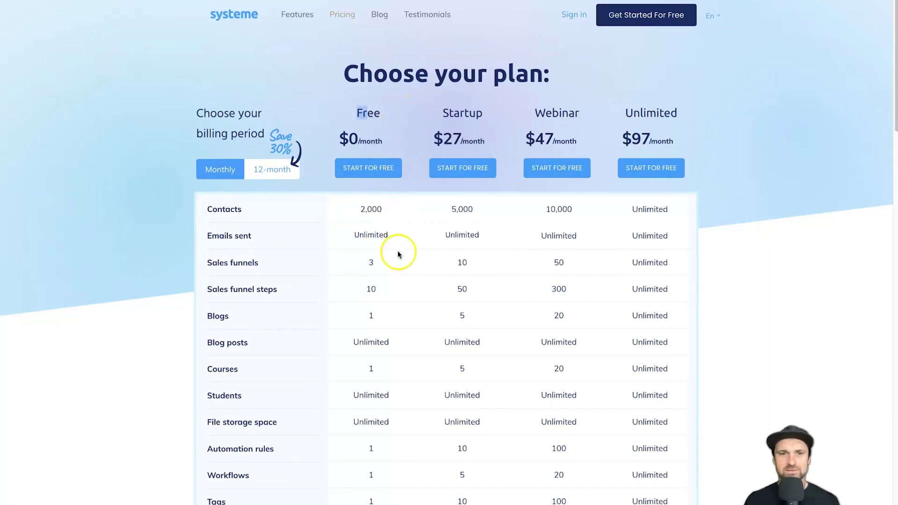
scroll(372, 276, "down", 8)
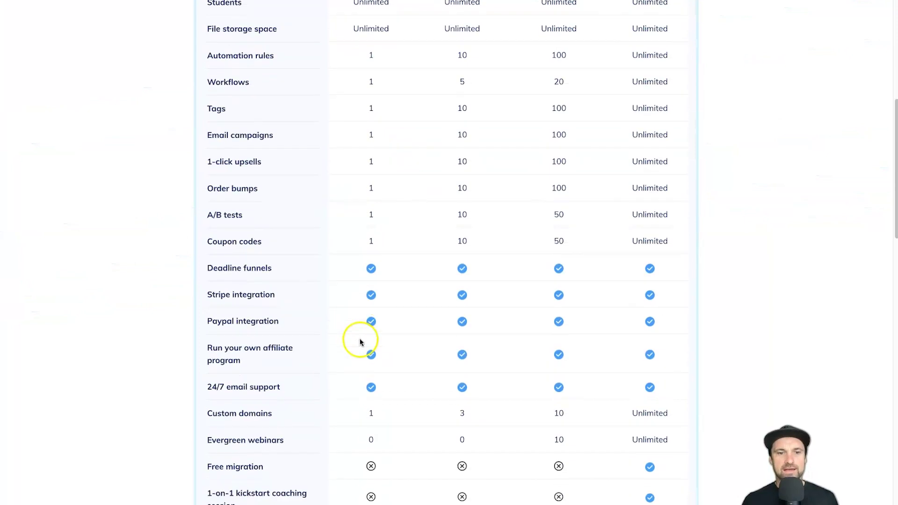
scroll(375, 391, "up", 9)
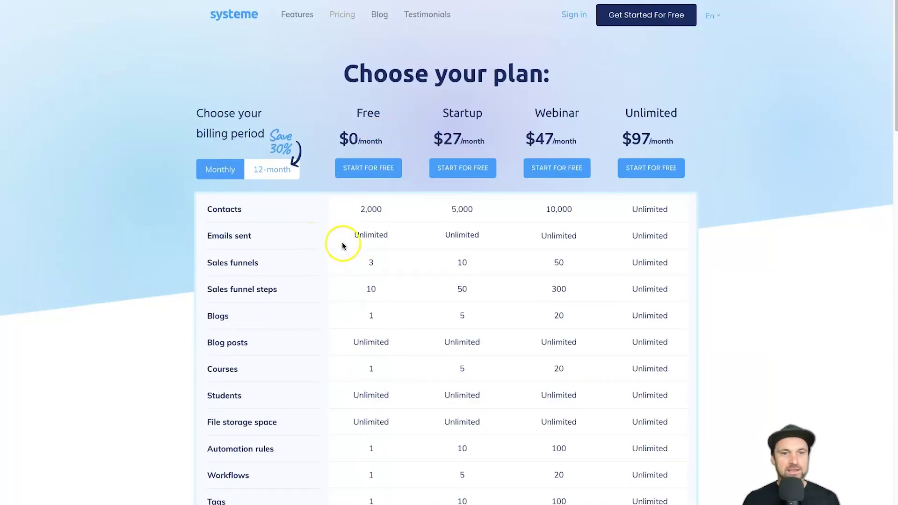
scroll(342, 246, "down", 1)
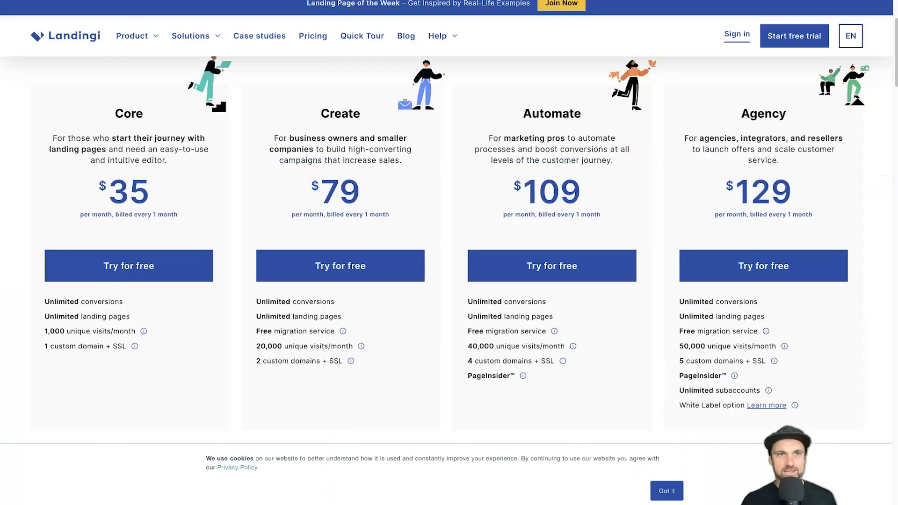
Return to the Landingi pricing page and check the Core plan's conversions and landing pages allowances.
left_click_drag(44, 302, 108, 300)
left_click_drag(26, 315, 136, 316)
left_click(140, 318)
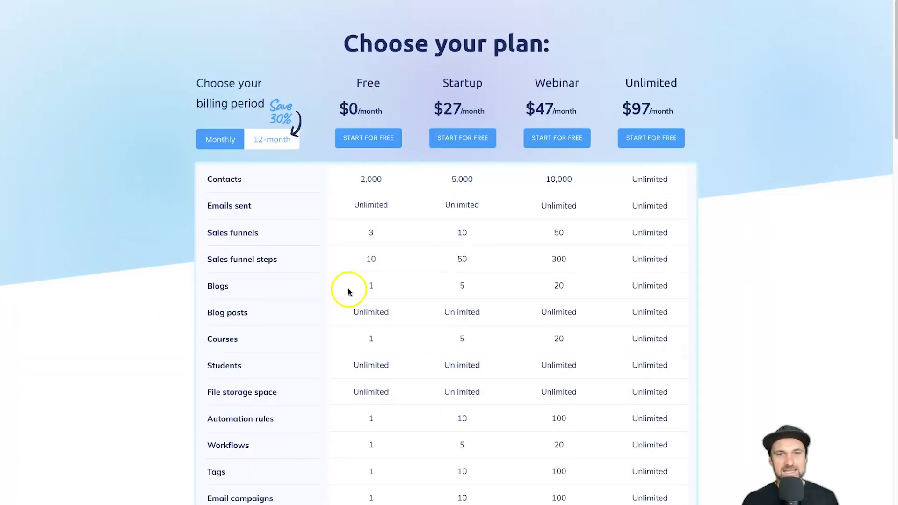
On the Systeme pricing page, compare the sales funnel and funnel step limits of the Free, Startup and Webinar plans.
scroll(347, 281, "down", 1)
scroll(341, 224, "down", 1)
double_click(369, 209)
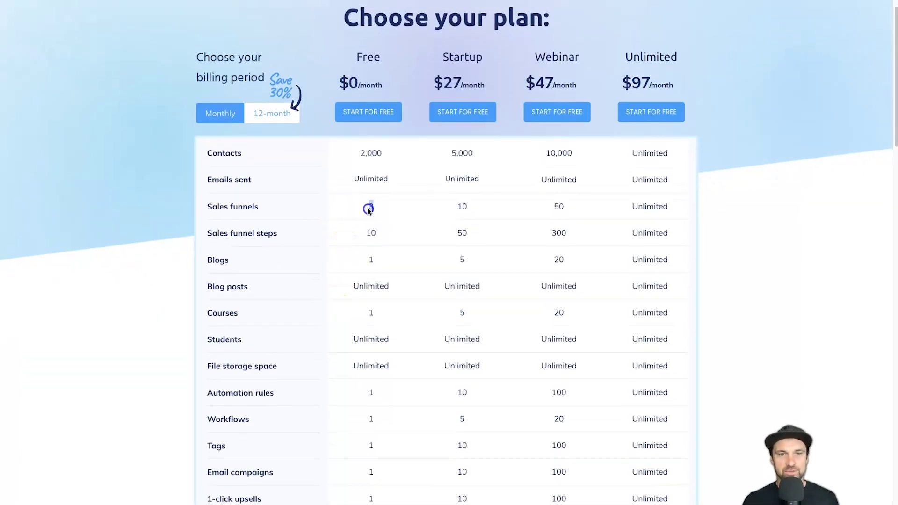
double_click(399, 237)
left_click(385, 205)
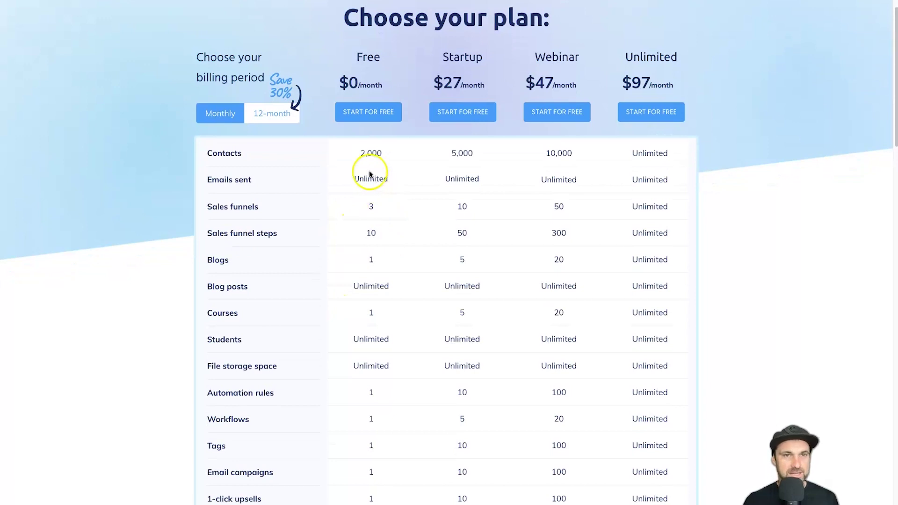
scroll(356, 192, "down", 1)
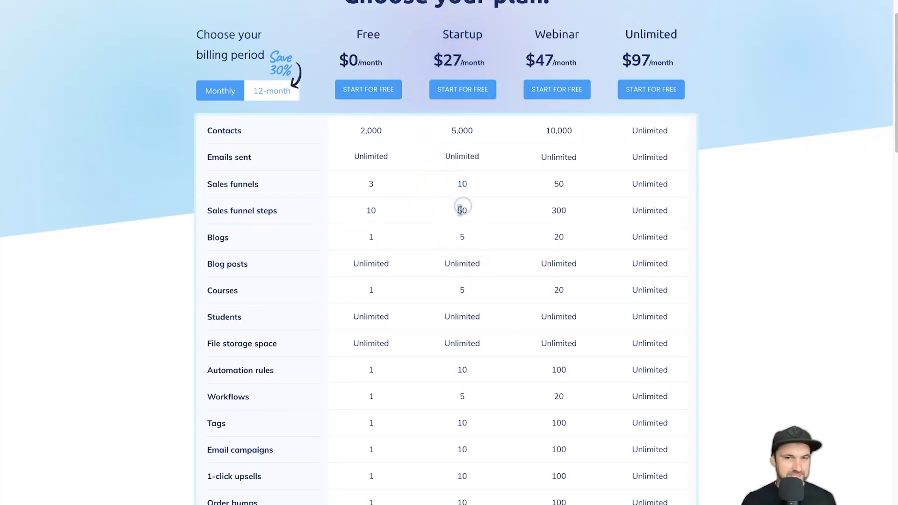
left_click_drag(538, 186, 581, 212)
left_click(582, 213)
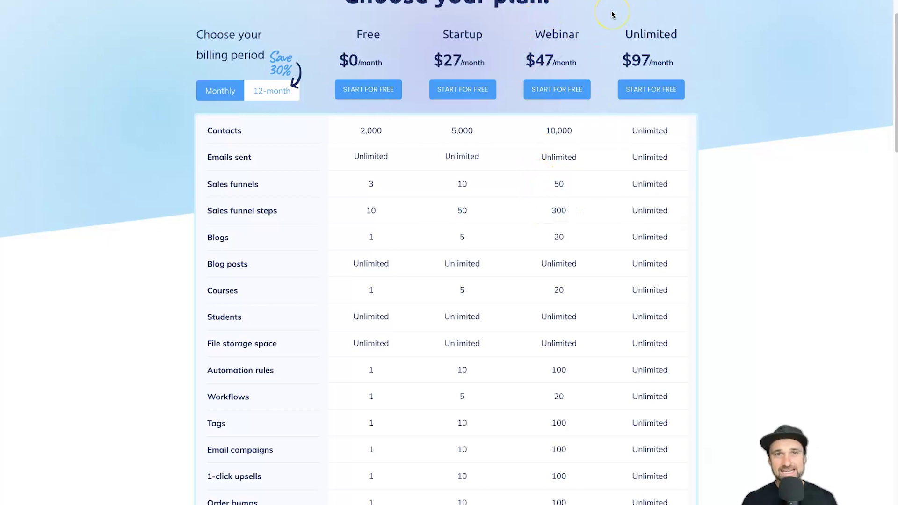
Review the Unlimited plan's price and its entries throughout the Systeme feature table.
left_click_drag(616, 23, 640, 44)
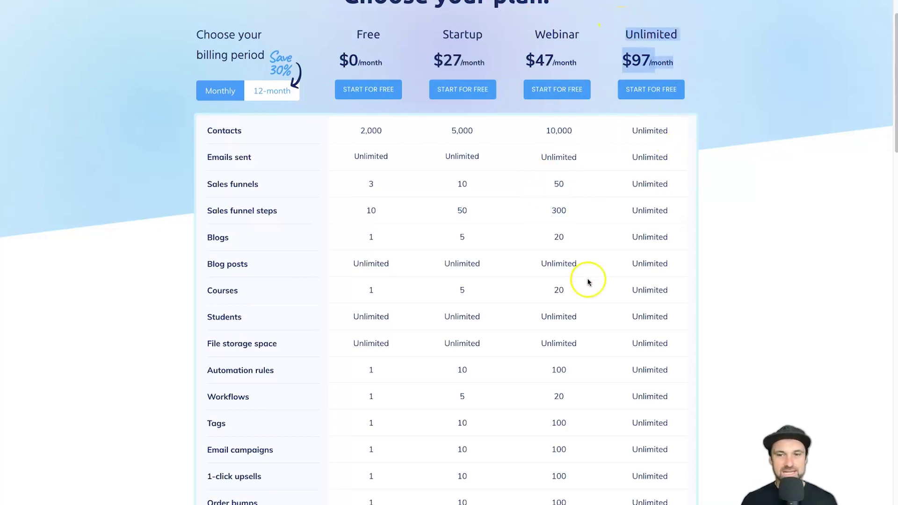
scroll(588, 278, "down", 8)
scroll(588, 278, "up", 10)
left_click(643, 235)
left_click_drag(618, 98, 670, 131)
left_click(670, 131)
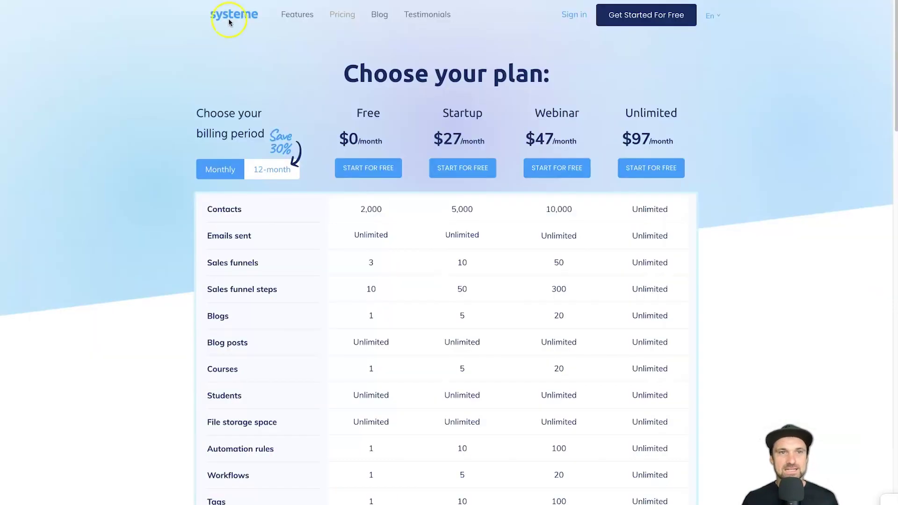
Switch the Systeme plan prices to 12-month billing.
left_click(259, 170)
scroll(334, 169, "down", 1)
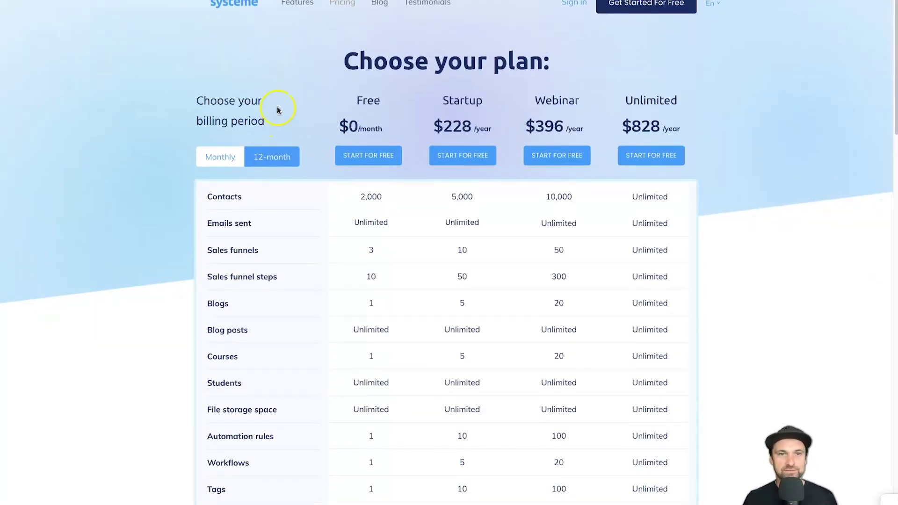
left_click(251, 159)
Examine the Startup plan's yearly price and whether free migration is included with 12-month billing.
scroll(330, 140, "down", 10)
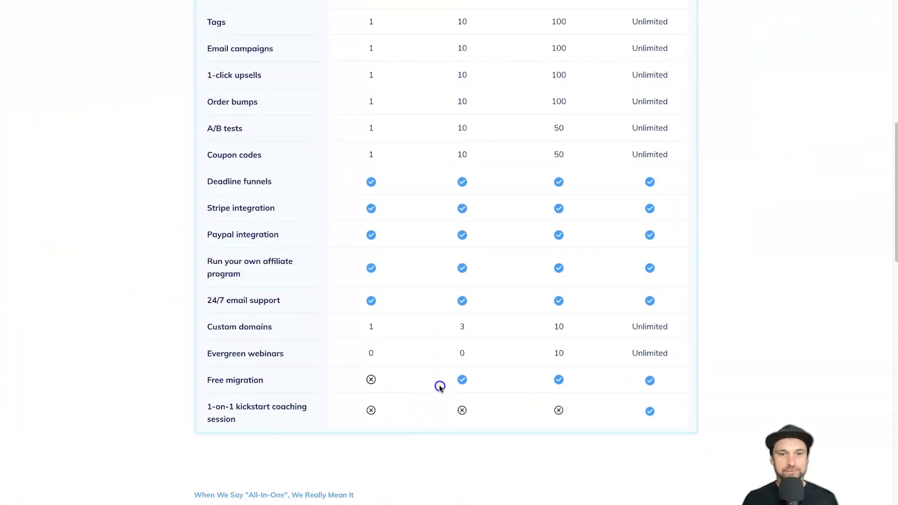
scroll(468, 381, "up", 10)
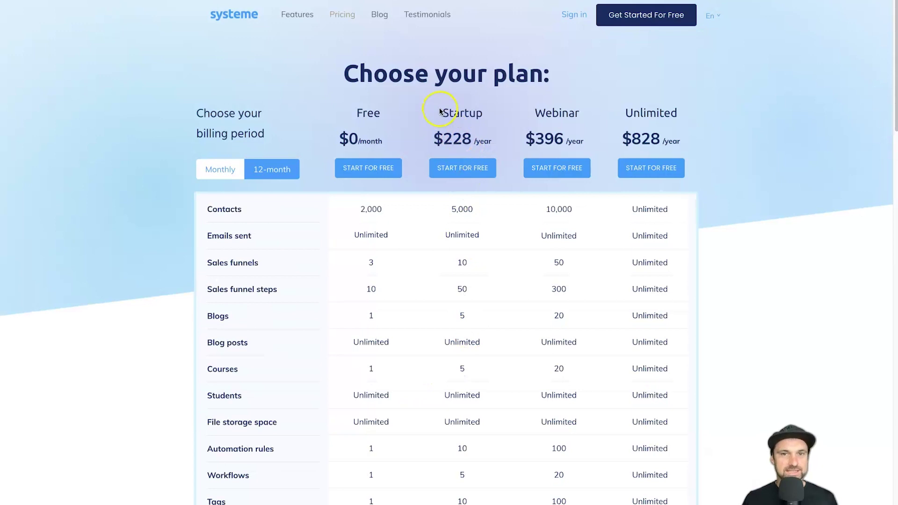
left_click(489, 140)
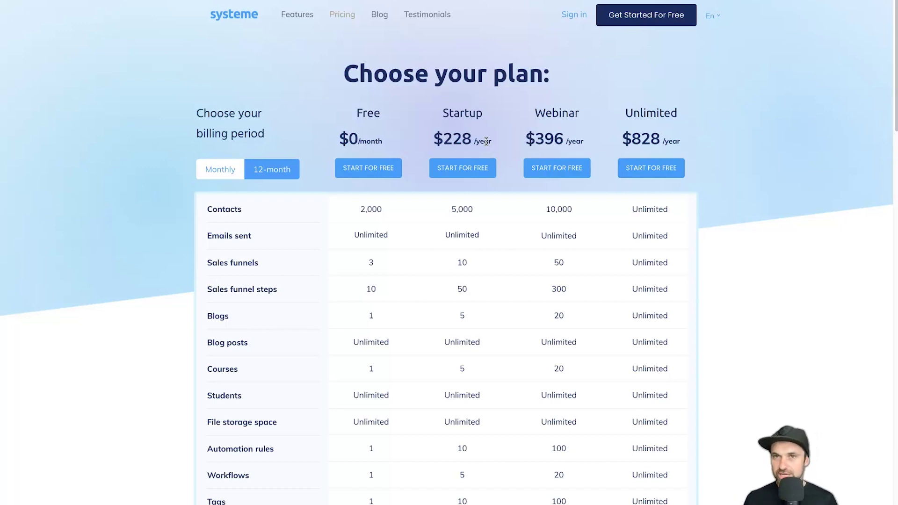
scroll(451, 174, "down", 12)
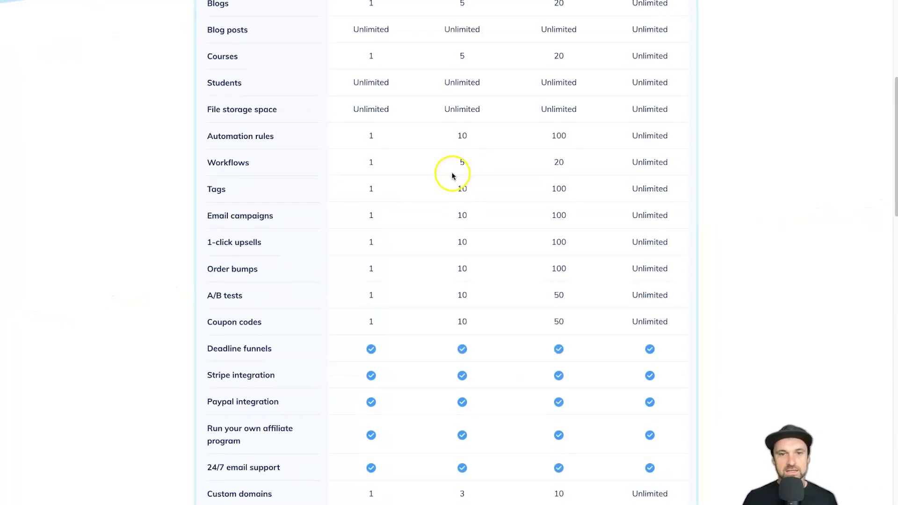
left_click(447, 287)
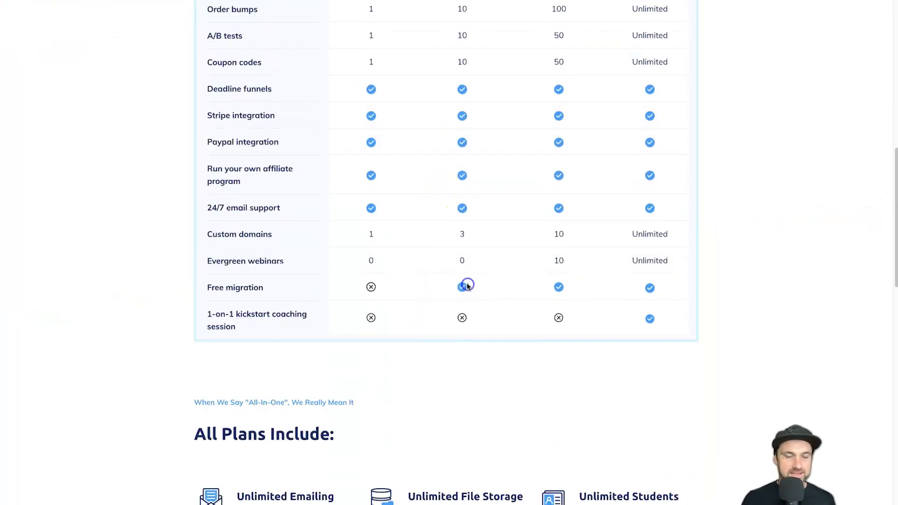
scroll(497, 260, "up", 10)
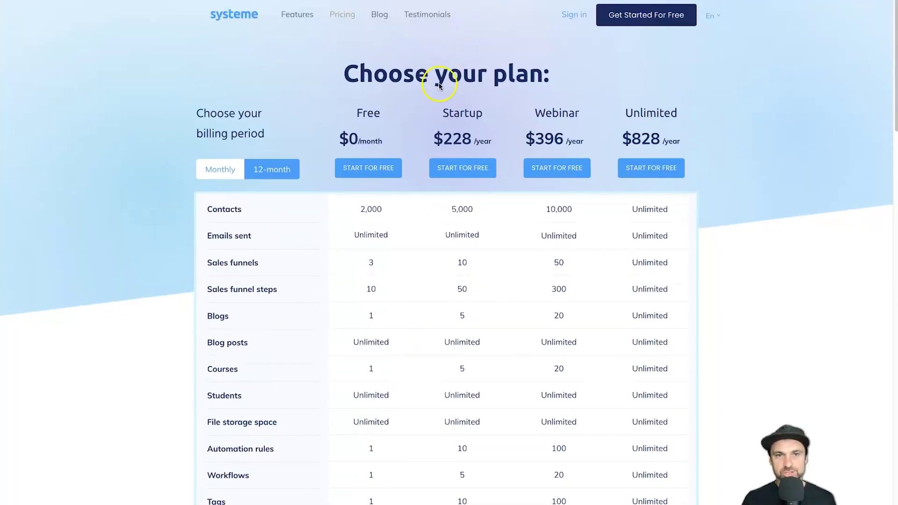
left_click(487, 130)
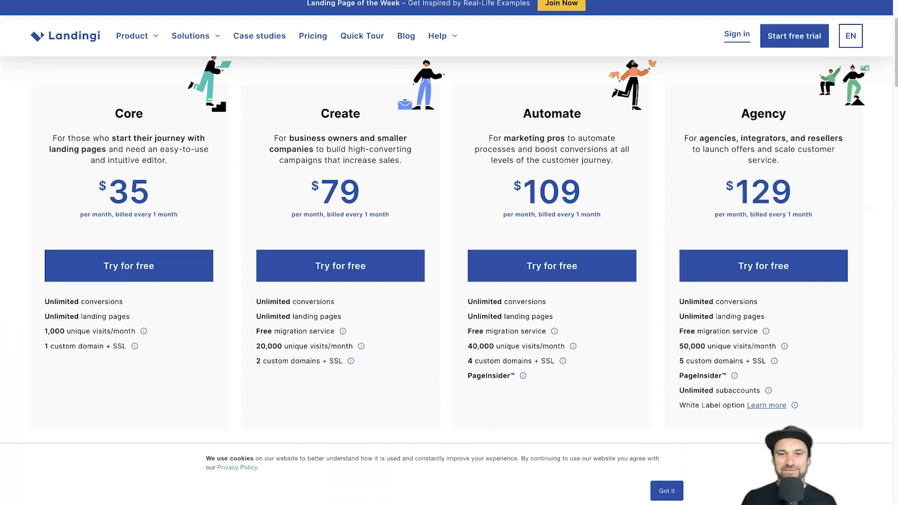
Return to the Landingi pricing page and review the Create plan's description, monthly price and unique visits allowance.
left_click_drag(271, 145, 348, 201)
left_click(241, 345)
left_click_drag(241, 344, 360, 346)
left_click(378, 344)
left_click_drag(381, 215, 302, 136)
left_click(319, 109)
double_click(319, 109)
left_click(412, 184)
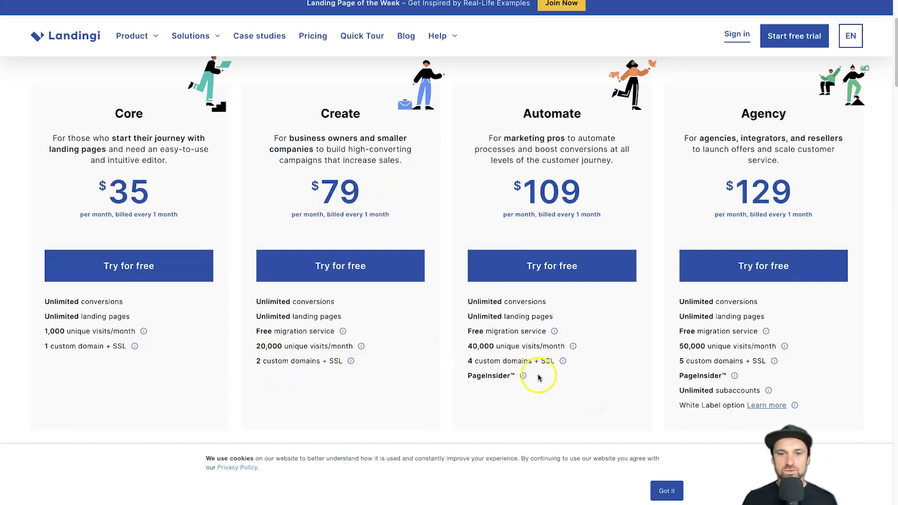
Check the Automate plan's PageInsider feature, unique visits allowance and custom domain limit.
mouse_move(524, 376)
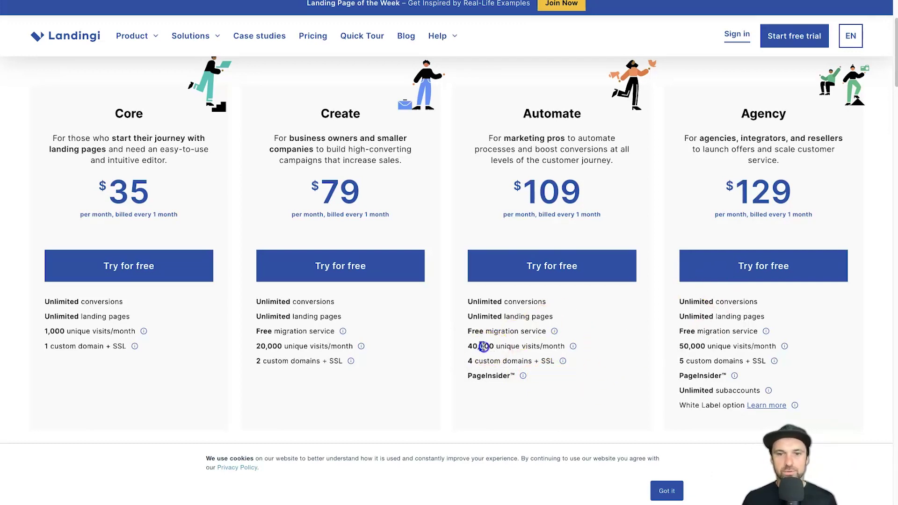
left_click(608, 348)
left_click_drag(471, 361, 568, 360)
left_click(608, 373)
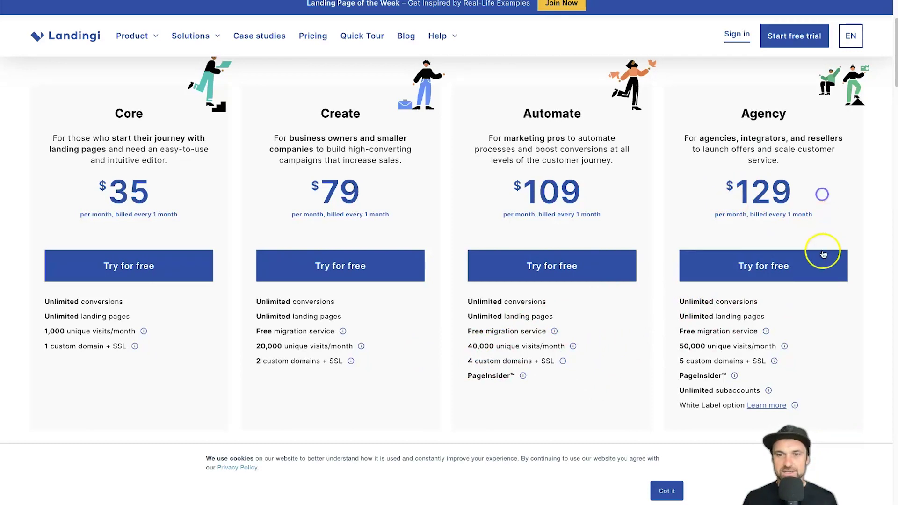
Examine the Agency plan's price, subaccounts and White Label option.
scroll(823, 254, "down", 1)
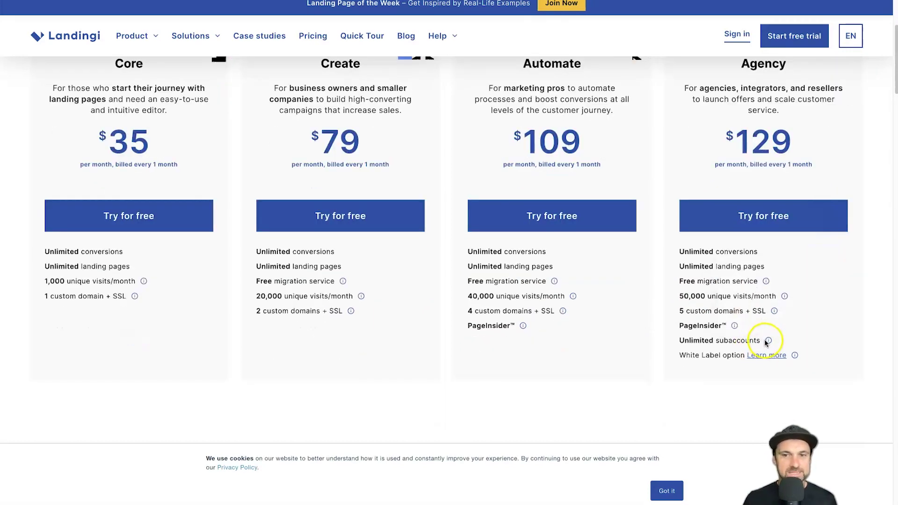
mouse_move(768, 343)
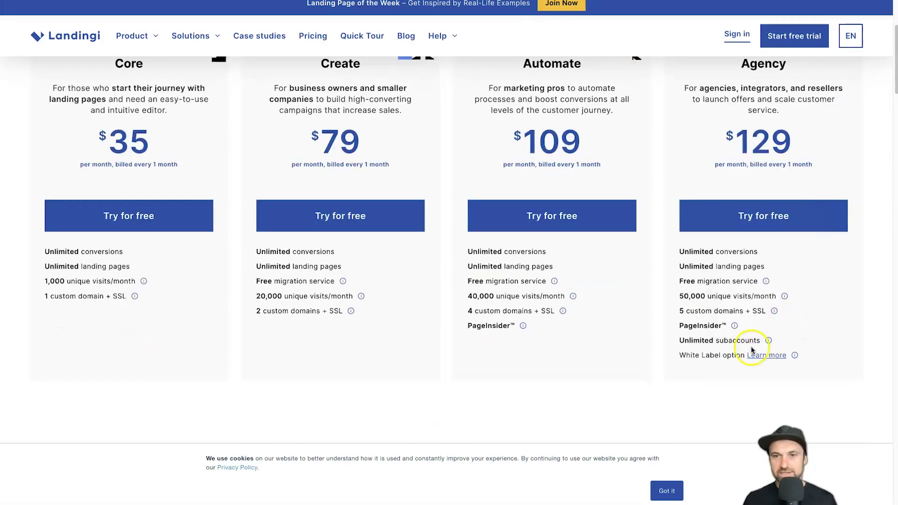
scroll(748, 344, "up", 5)
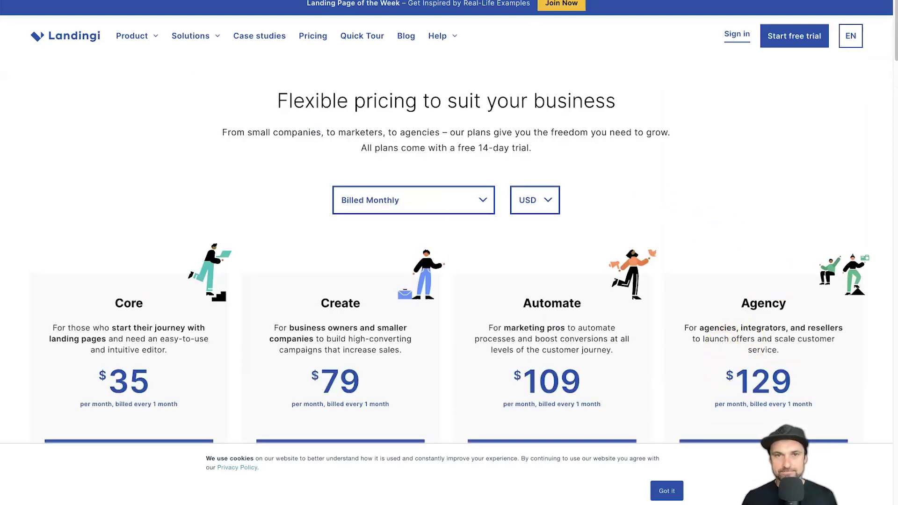
In the Landingi dashboard, look over the existing landing pages, start a new one and choose to pick a template.
mouse_move(201, 31)
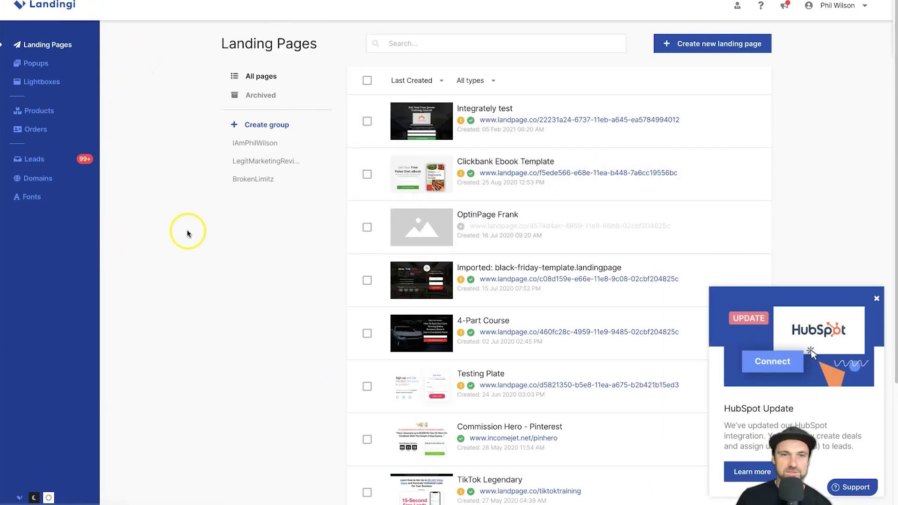
scroll(492, 281, "down", 4)
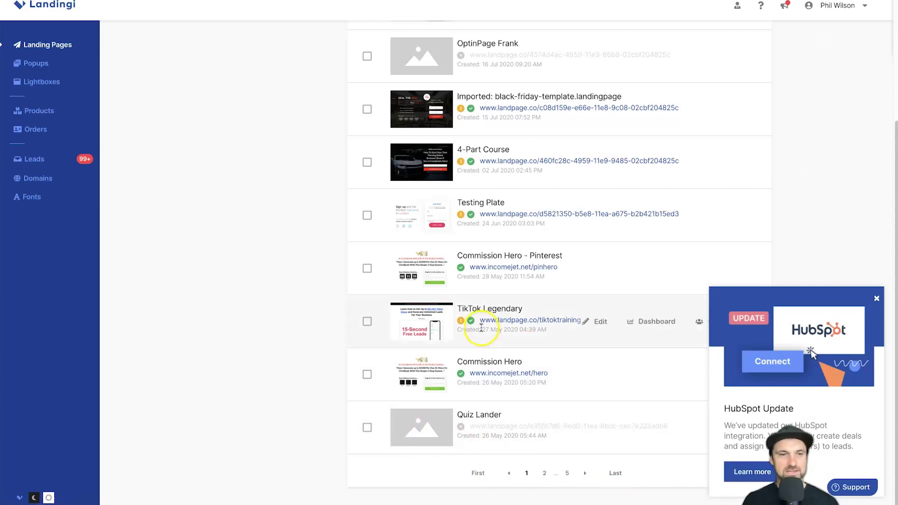
scroll(515, 331, "up", 4)
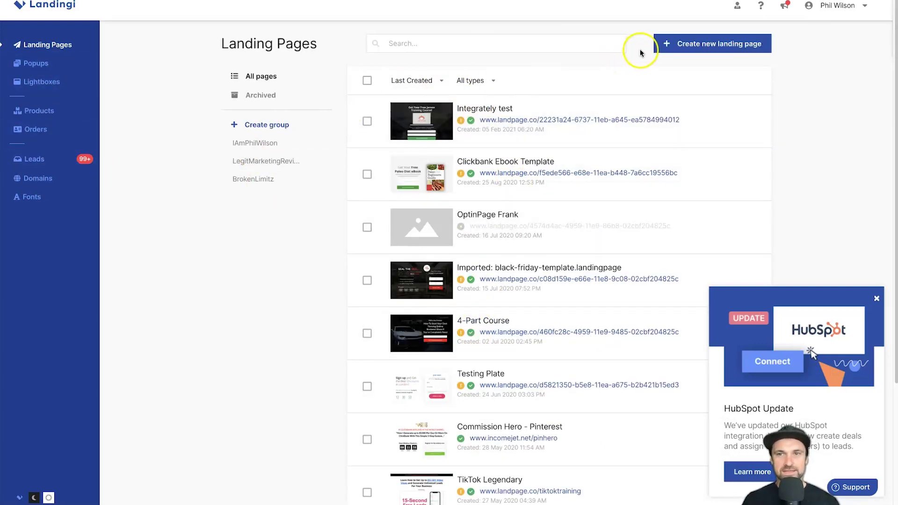
left_click(663, 45)
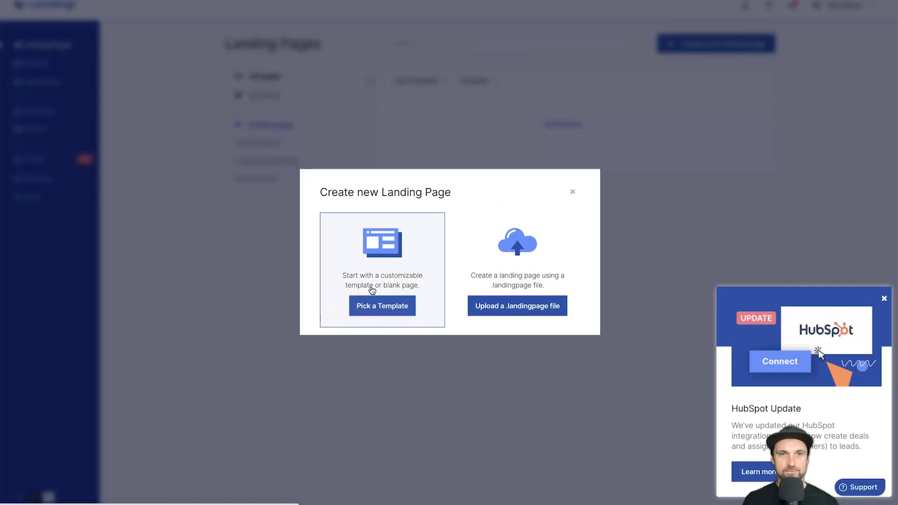
left_click(379, 302)
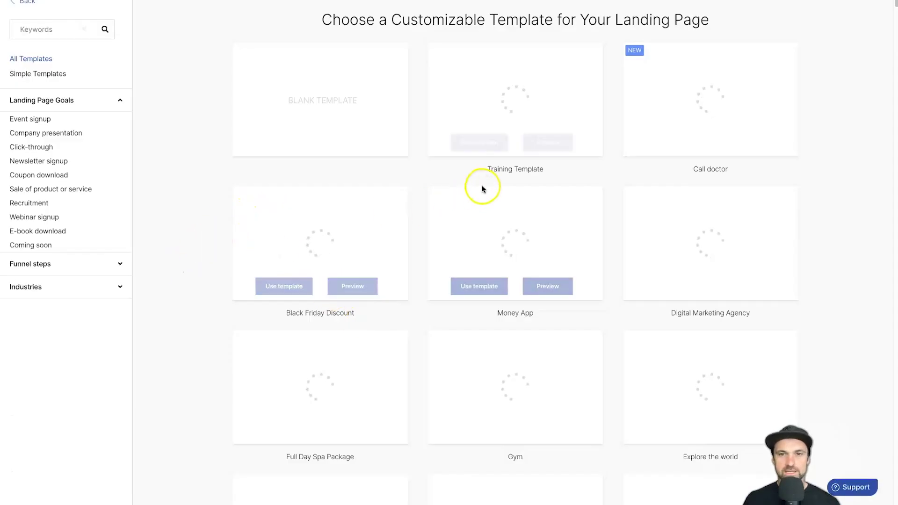
Pick the Call doctor template in Landingi, switch to Systeme and start a new funnel from its Funnels page.
left_click(680, 142)
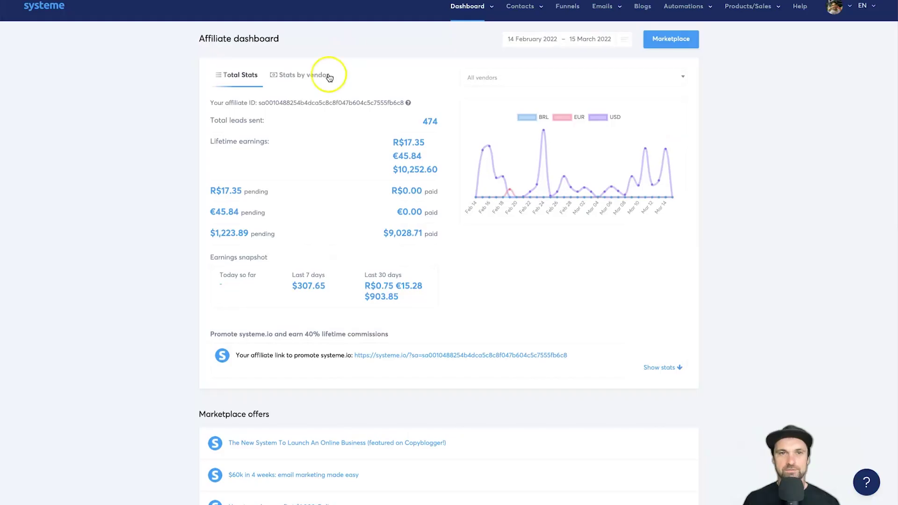
left_click(568, 6)
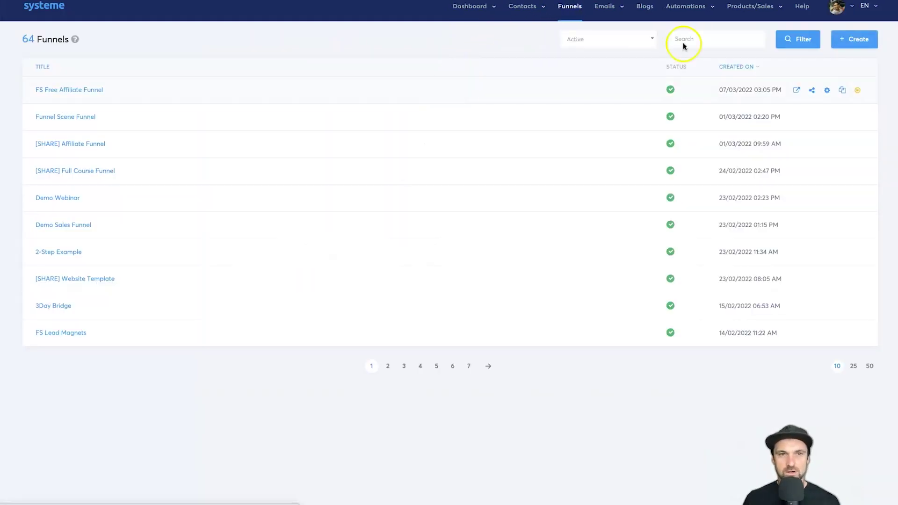
left_click(865, 37)
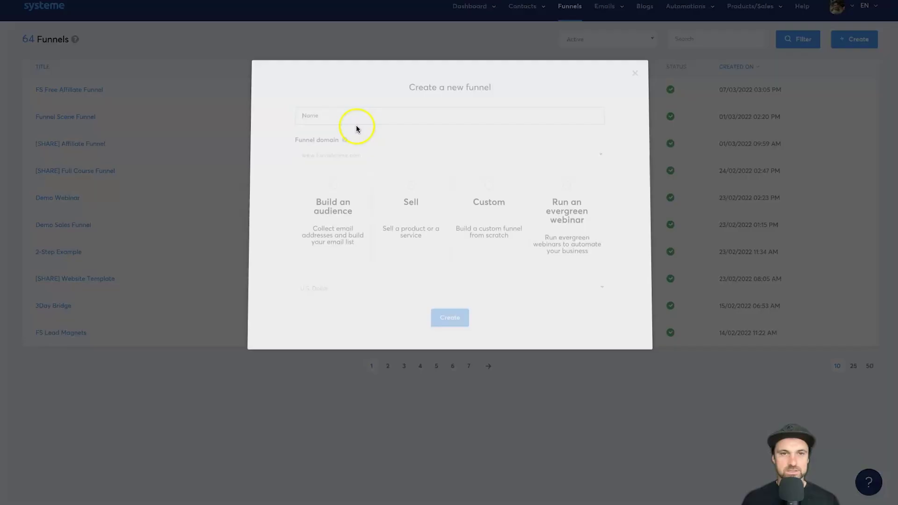
Create a funnel named "Landingi Comparison" with the Build an audience goal.
left_click(359, 118)
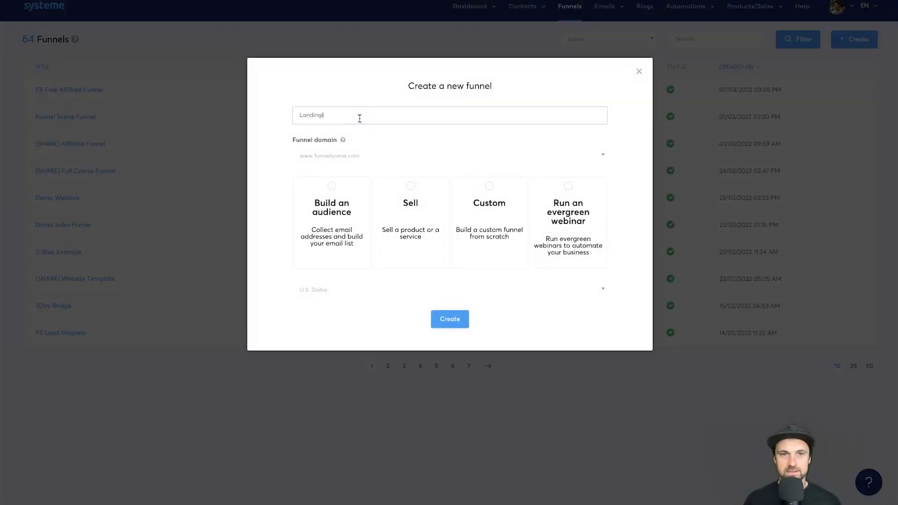
left_click(326, 242)
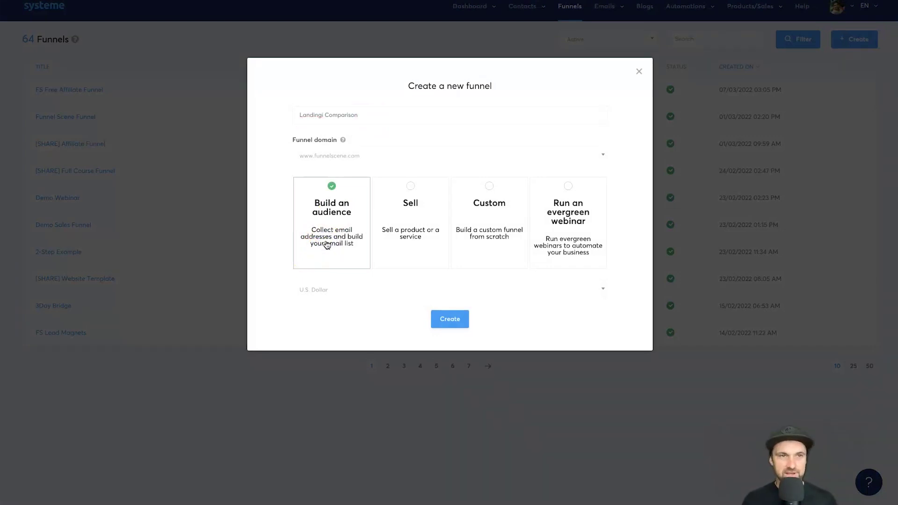
left_click(450, 318)
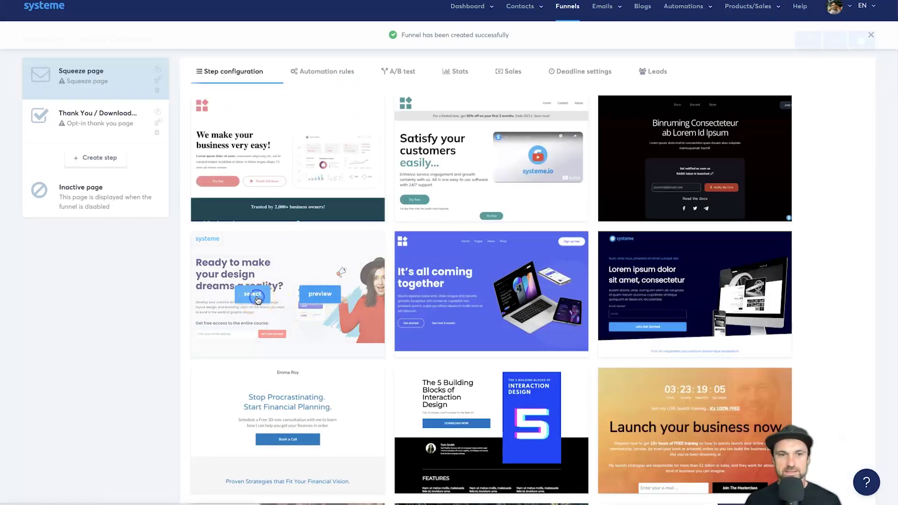
In Landingi, name the new landing page "Landingi Systeme comparison" and open it for editing.
left_click(461, 279)
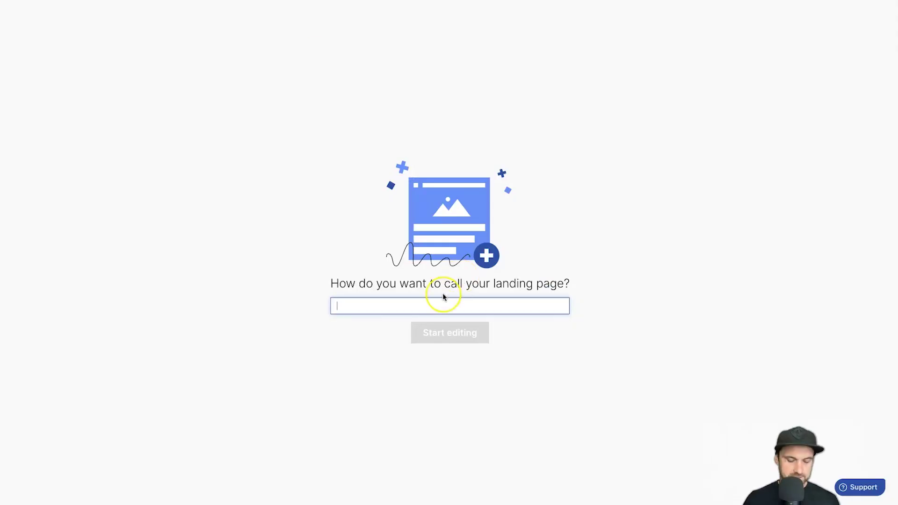
type("Landingi ")
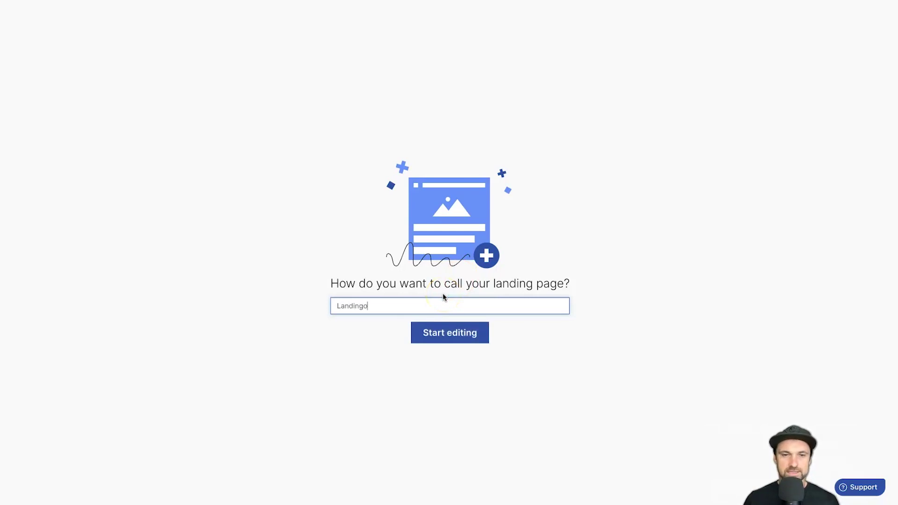
type("Systeme comparis")
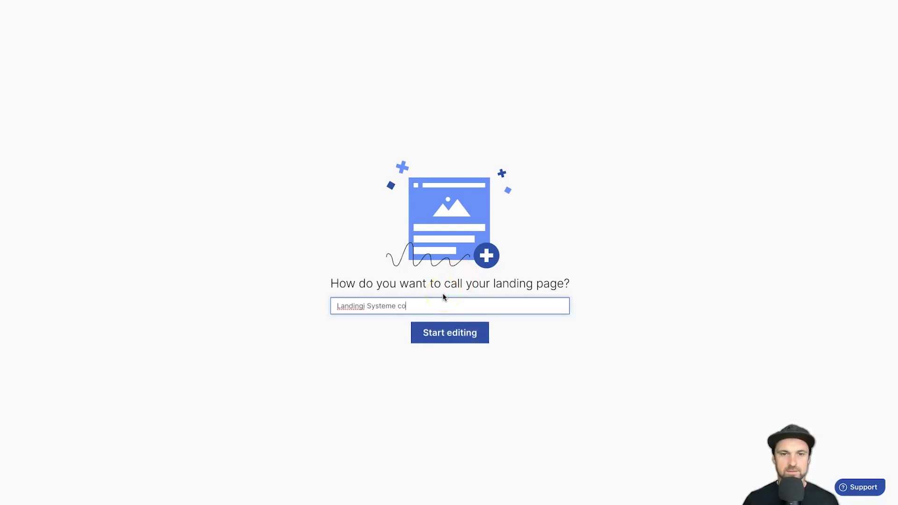
type("on")
left_click(457, 336)
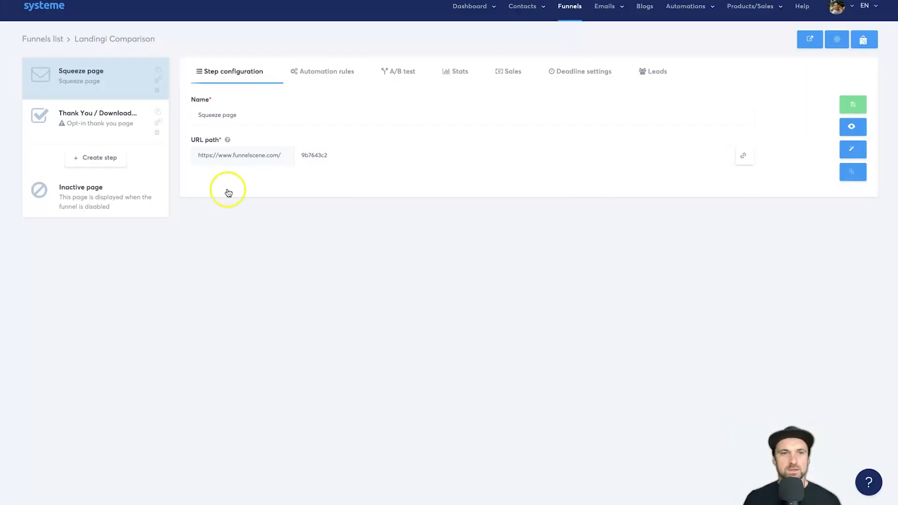
In Systeme, open the squeeze page in the page editor and check its Blocks and Elements collections.
left_click(852, 148)
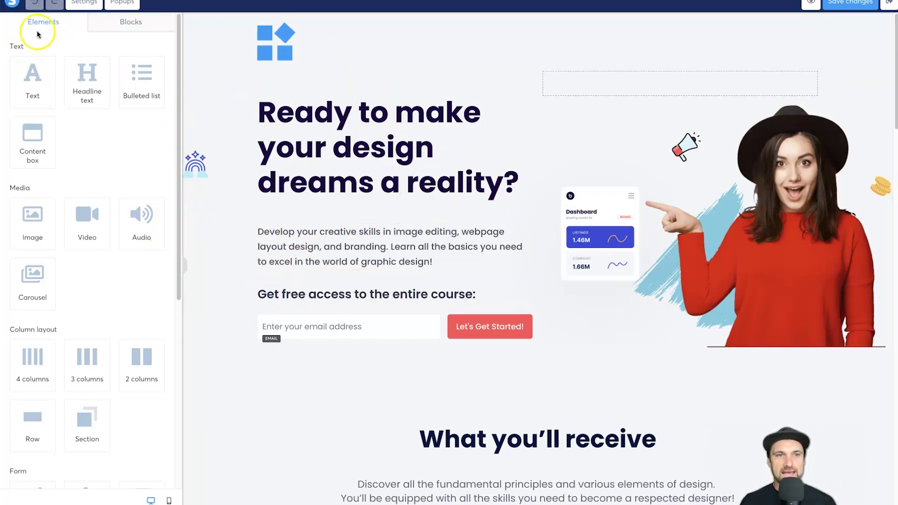
left_click(98, 23)
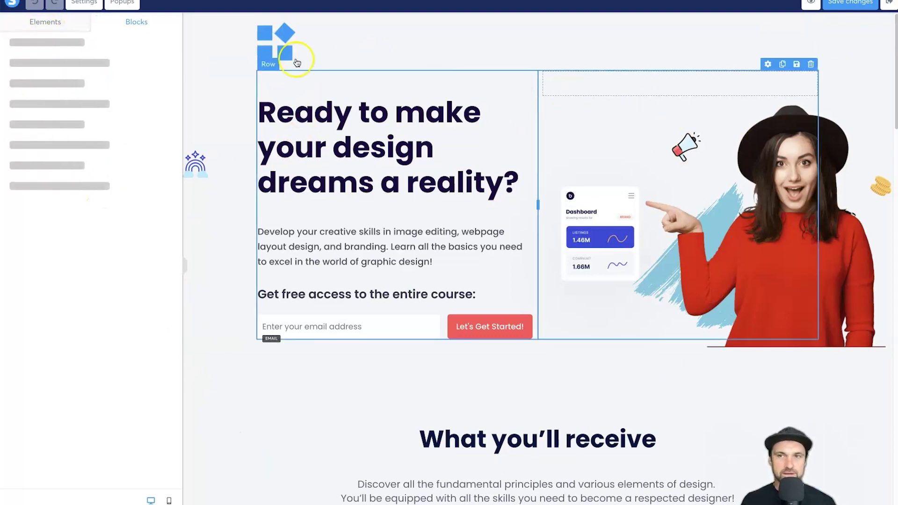
left_click(43, 23)
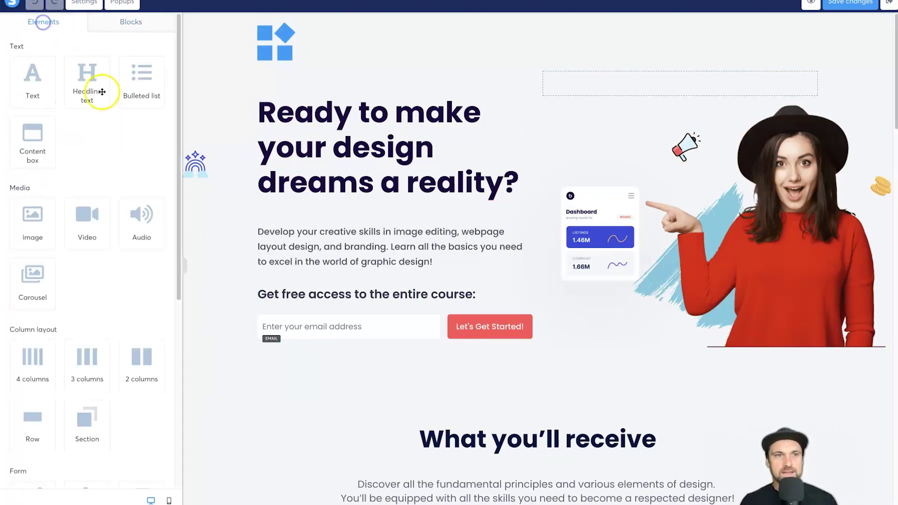
scroll(68, 305, "down", 2)
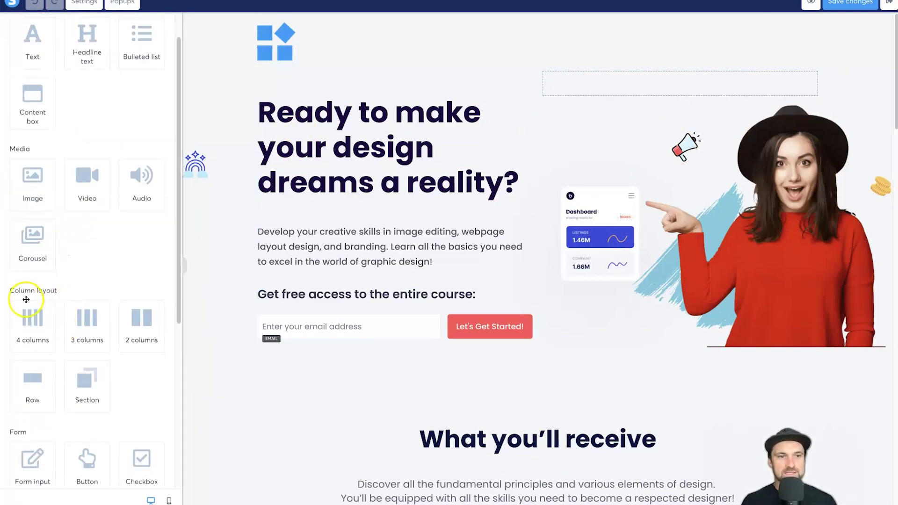
Try out a 4 columns element above the main headline and delete the added section.
left_click_drag(36, 316, 411, 67)
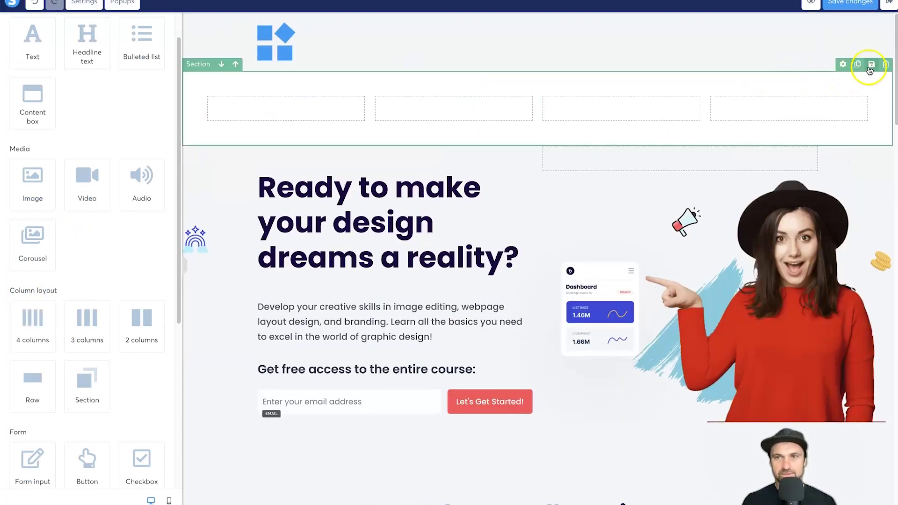
left_click(886, 66)
left_click(536, 34)
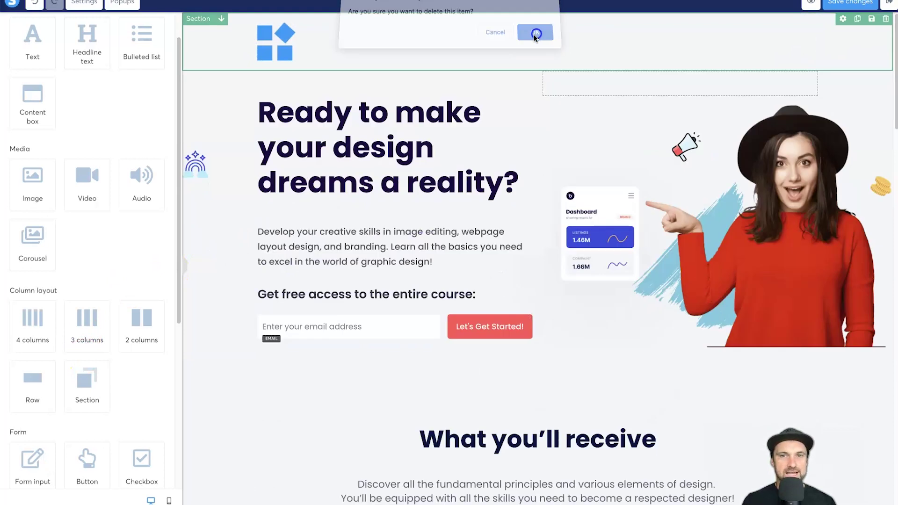
Review all available page elements, from Text and Media through Form and Social to Countdown and Raw HTML.
left_click_drag(52, 393, 47, 356)
scroll(63, 345, "down", 4)
scroll(64, 221, "up", 5)
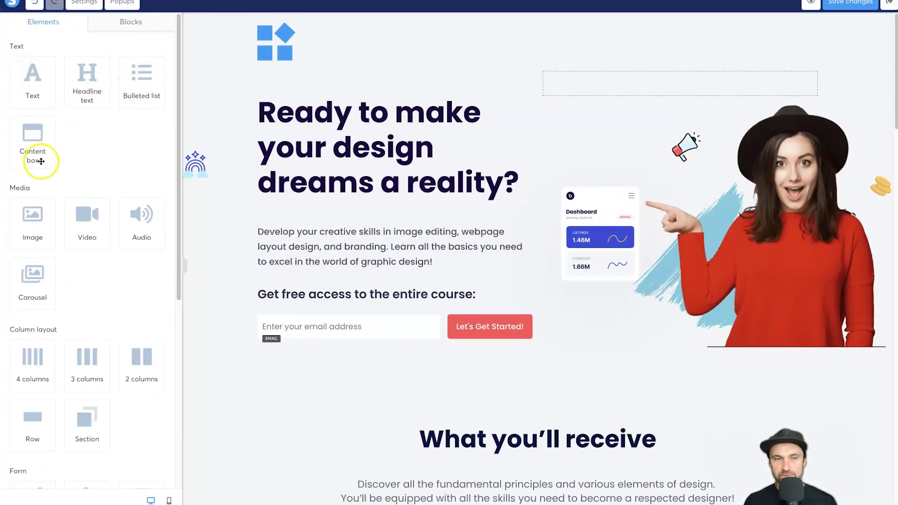
scroll(34, 160, "down", 5)
scroll(56, 255, "down", 1)
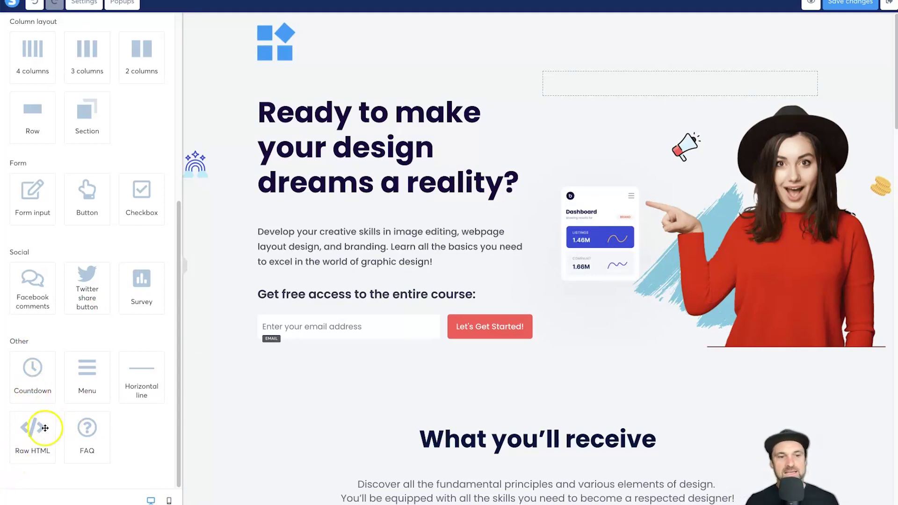
mouse_move(35, 434)
left_mouse_down()
mouse_move(206, 391)
mouse_move(390, 380)
mouse_move(29, 425)
mouse_move(24, 437)
left_mouse_up()
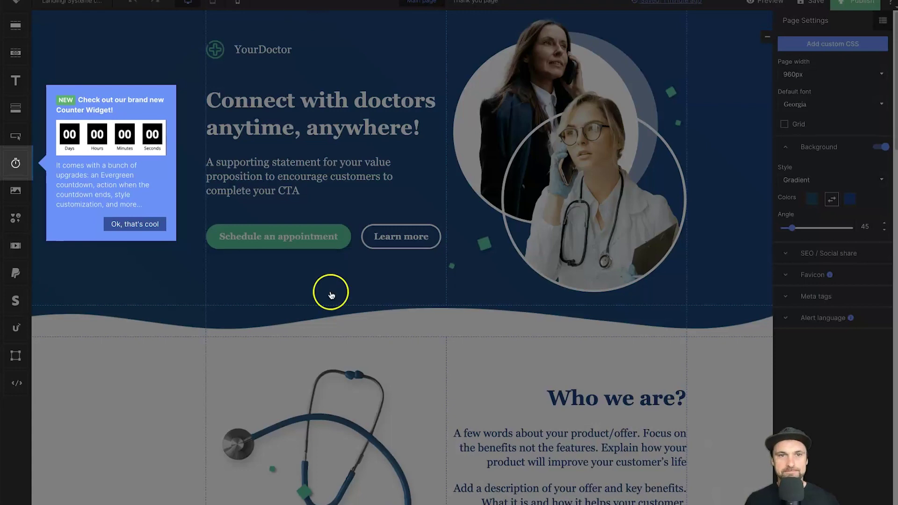
In Landingi, dismiss the Counter Widget notice and compare the Schedule an appointment button's settings with the description text's settings in Systeme.
left_click(125, 321)
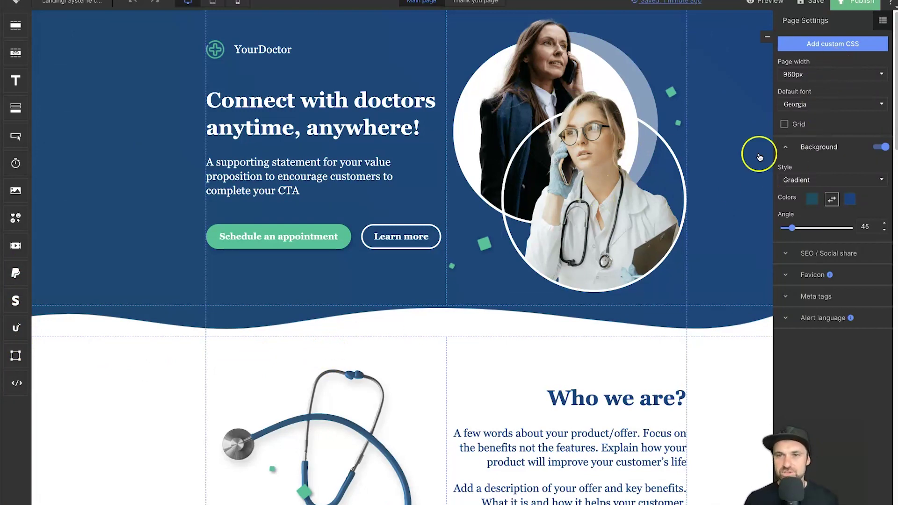
left_click(341, 226)
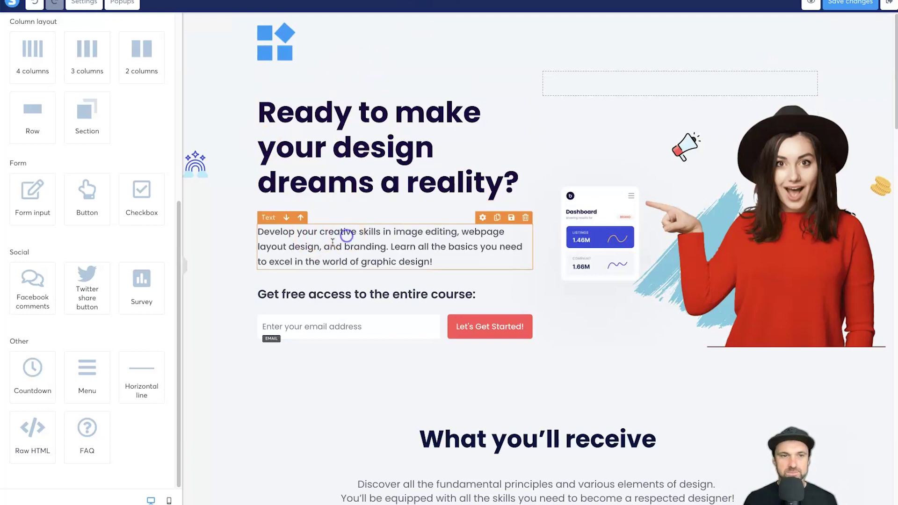
left_click(333, 242)
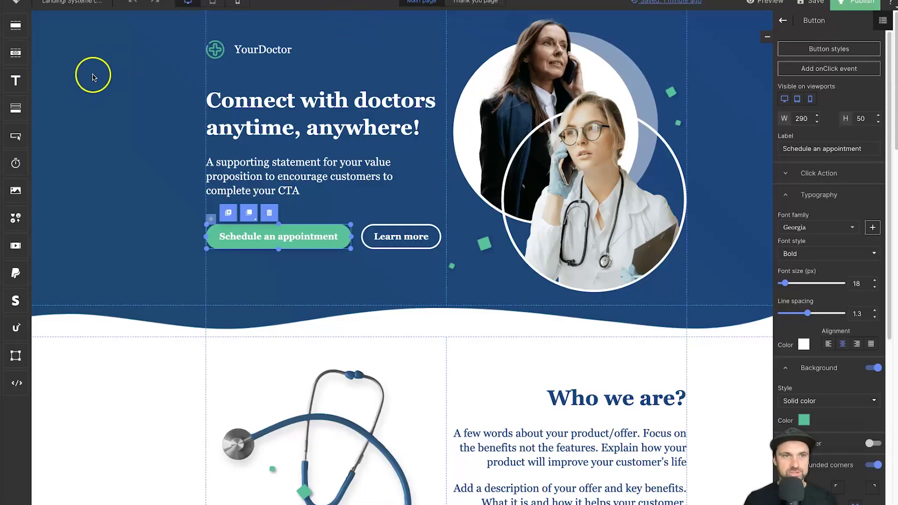
left_click(93, 76)
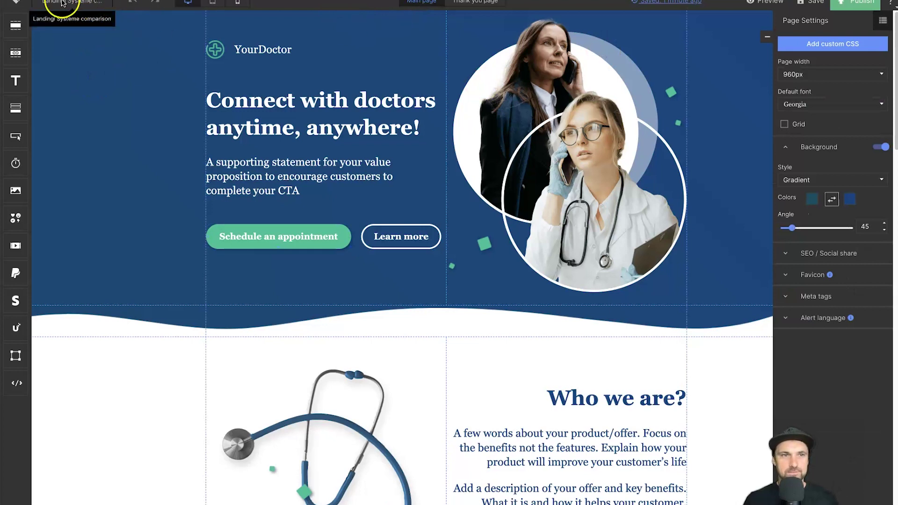
left_click(9, 4)
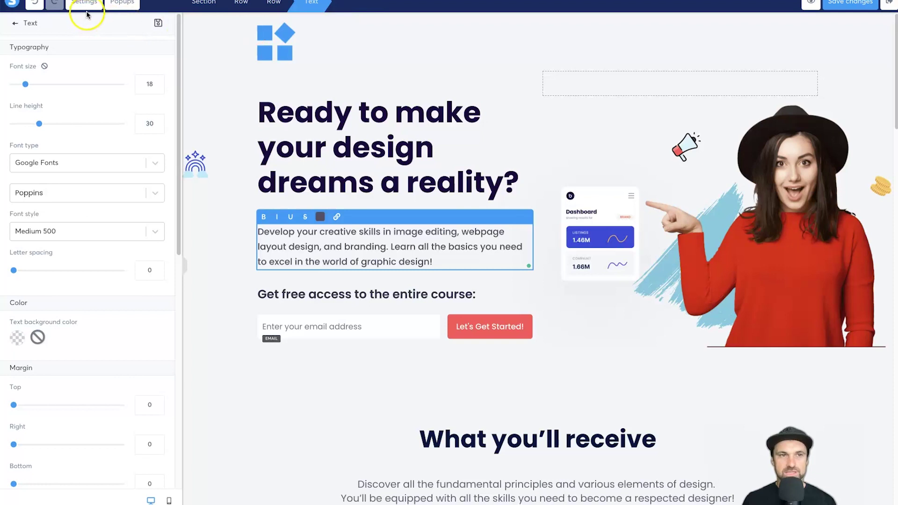
In Systeme, examine the squeeze page's settings, including default typography, SEO fields and tracking code options.
left_click(87, 14)
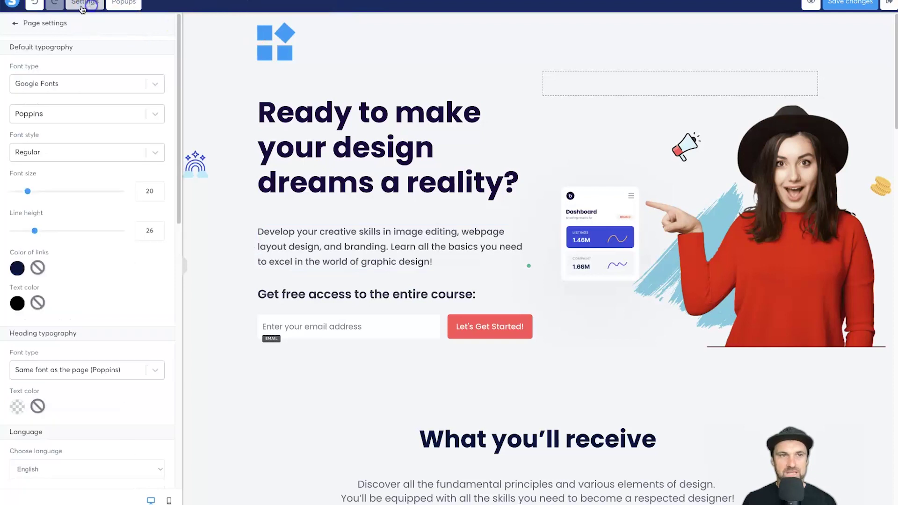
scroll(110, 272, "down", 5)
scroll(100, 290, "down", 5)
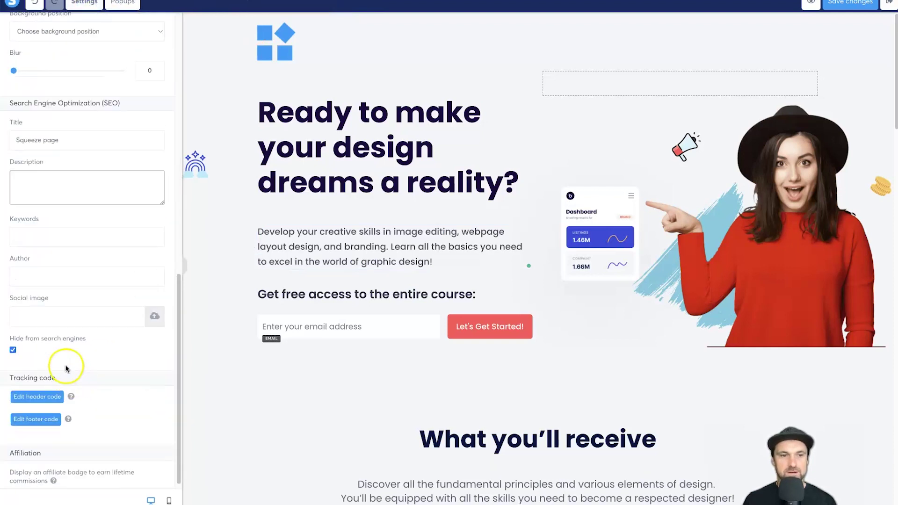
left_click_drag(20, 122, 128, 330)
left_click(90, 381)
left_click_drag(90, 381, 30, 409)
scroll(51, 394, "up", 1)
scroll(50, 394, "up", 10)
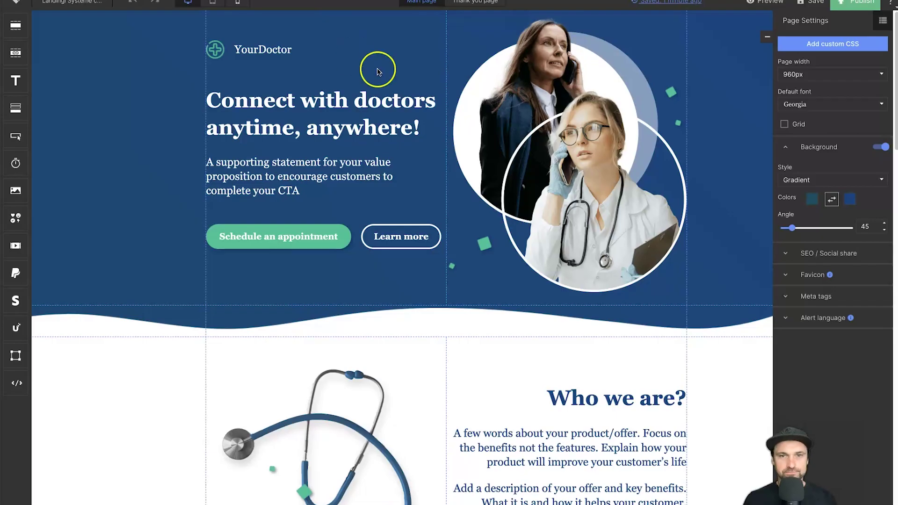
In Landingi, look through the doctor page's desktop layout down to the customer needs section.
scroll(375, 70, "down", 12)
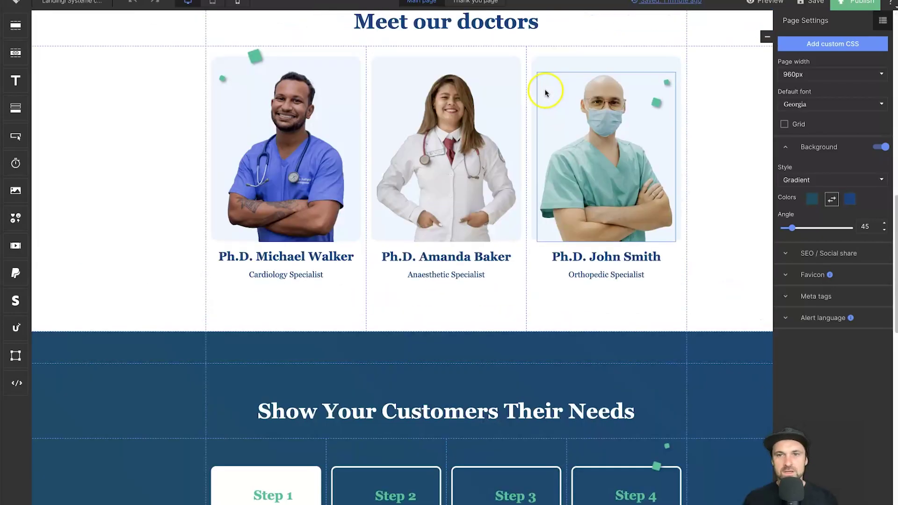
scroll(407, 96, "up", 9)
scroll(407, 96, "up", 4)
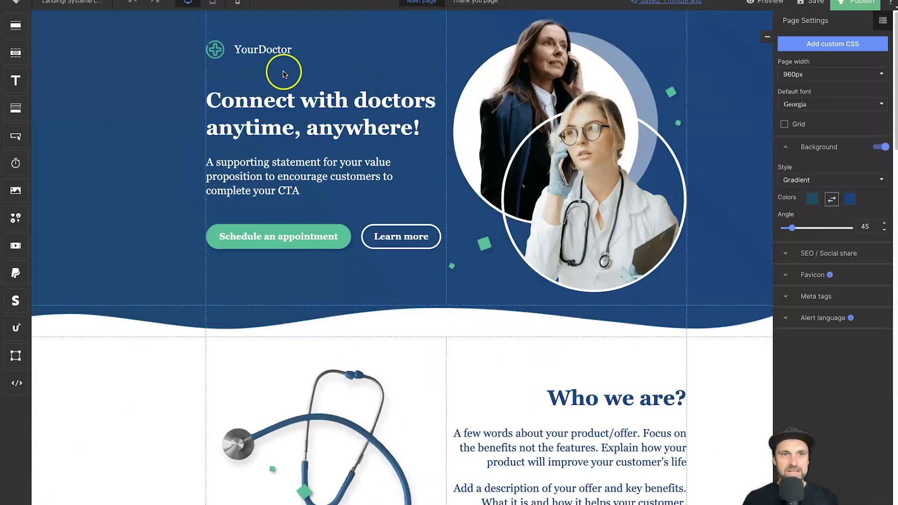
Check the Landingi page in tablet and mobile views, and compare with the mobile view of the squeeze page in Systeme.
left_click(213, 4)
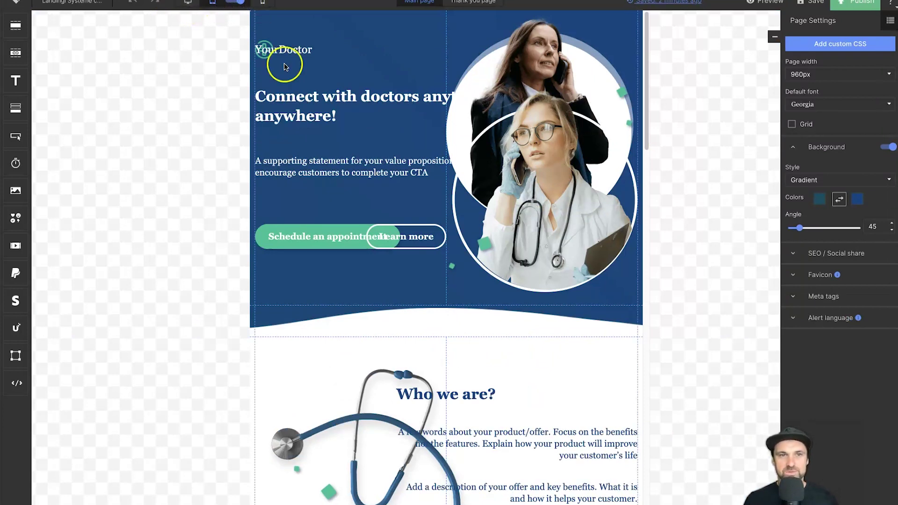
left_click(243, 5)
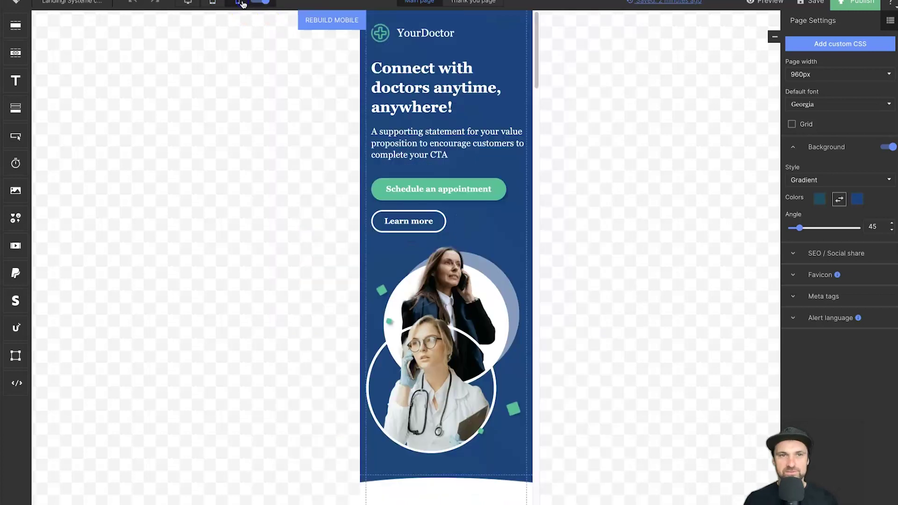
scroll(423, 262, "down", 5)
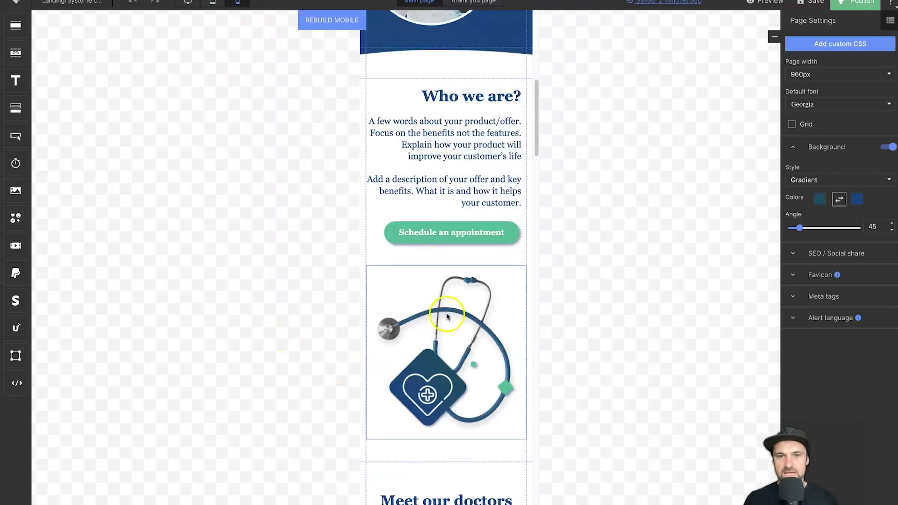
scroll(446, 313, "down", 12)
scroll(465, 208, "down", 2)
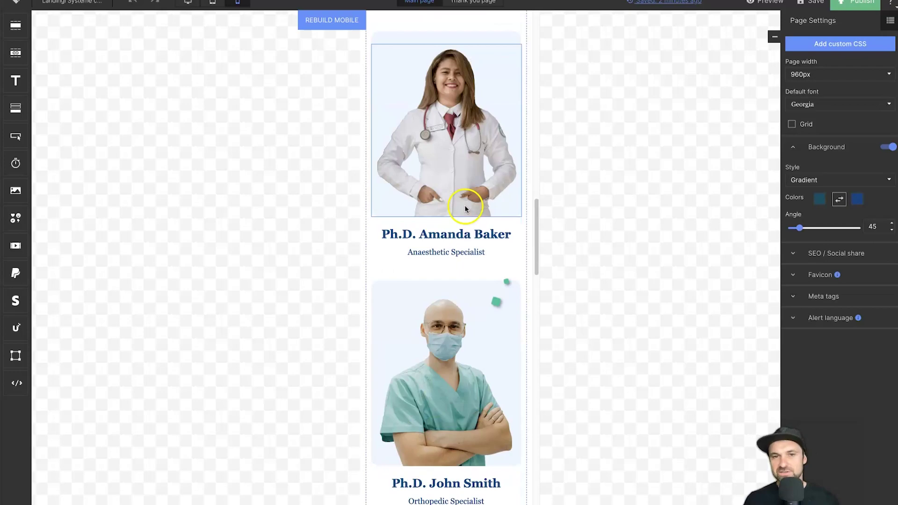
scroll(465, 207, "up", 1)
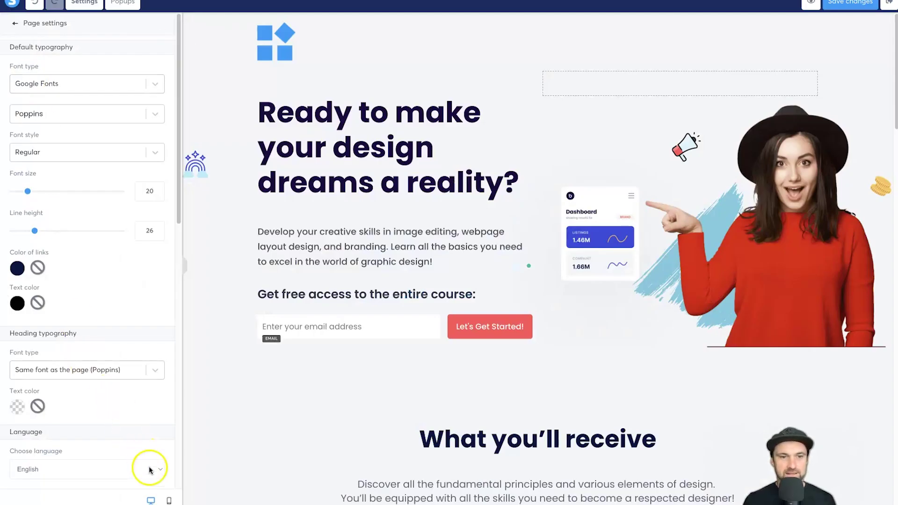
left_click(170, 501)
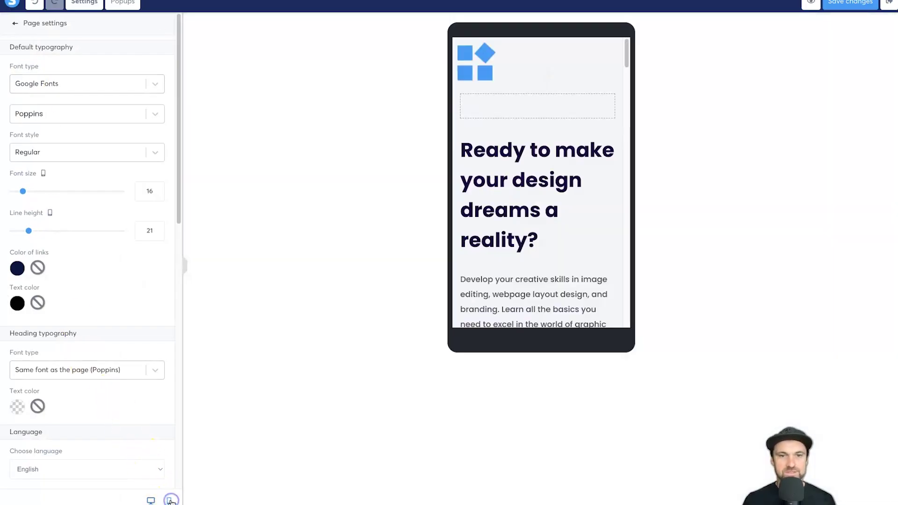
Look through the squeeze page's mobile layout and return the editor to desktop view.
left_click(544, 243)
scroll(533, 260, "down", 5)
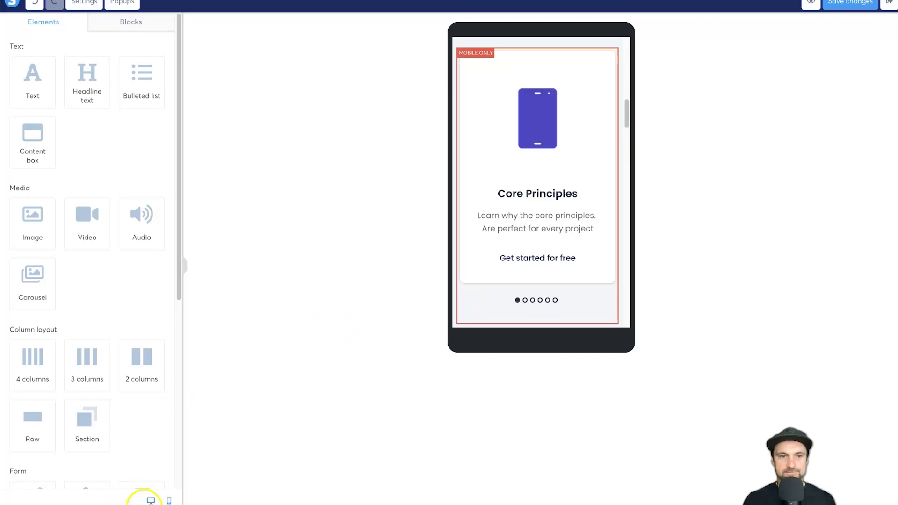
left_click(150, 501)
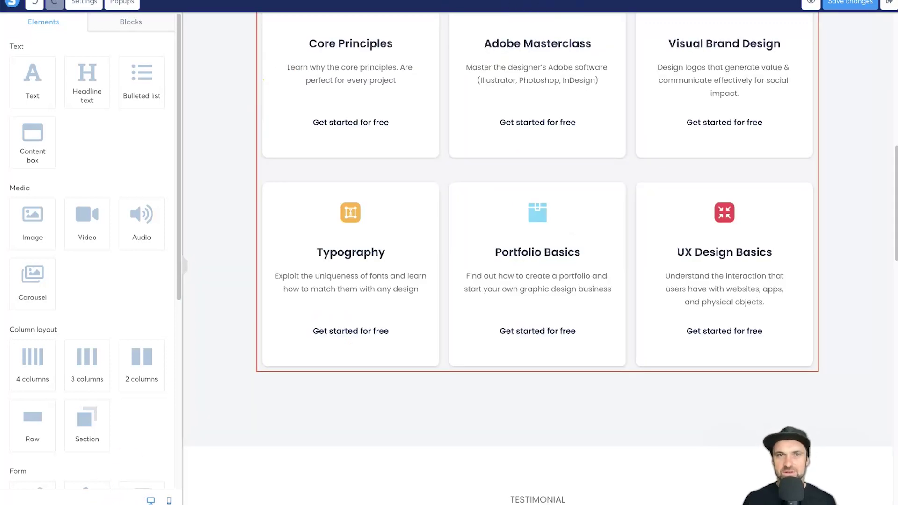
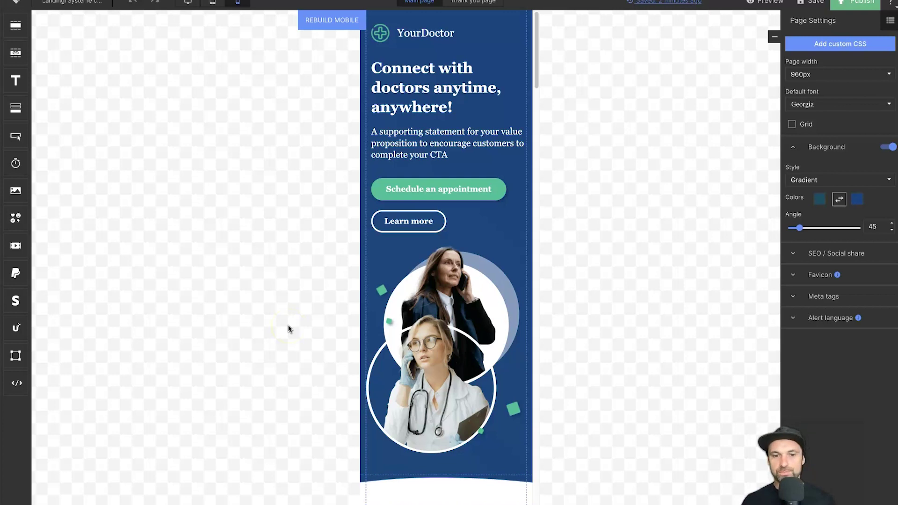
Select the Schedule an appointment button in Landingi and examine the section settings around the course cards in Systeme.
left_click(442, 185)
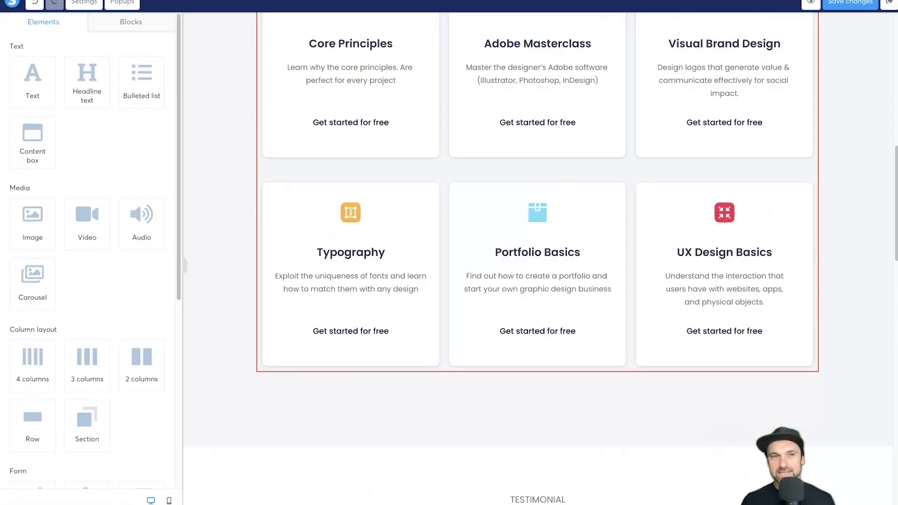
left_click(449, 431)
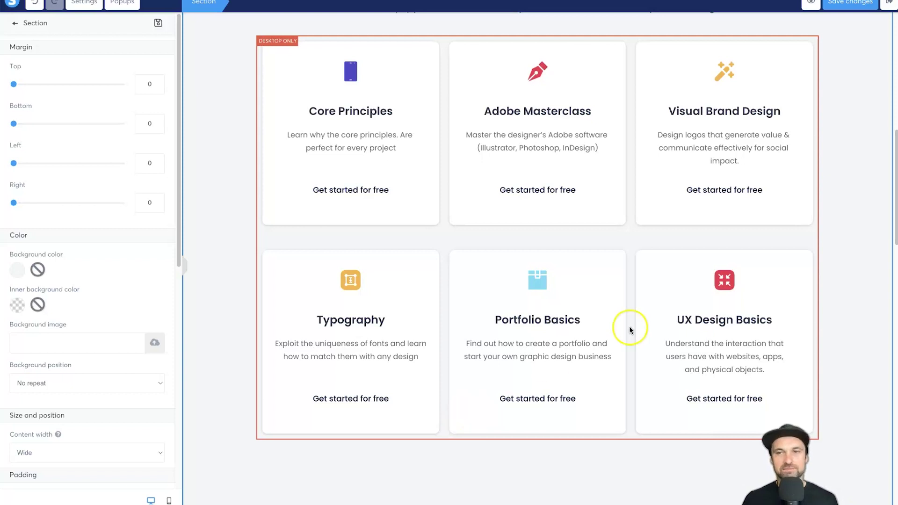
Examine the input type options for the squeeze page's email address field, keeping Email selected.
left_click(504, 152)
scroll(504, 152, "up", 10)
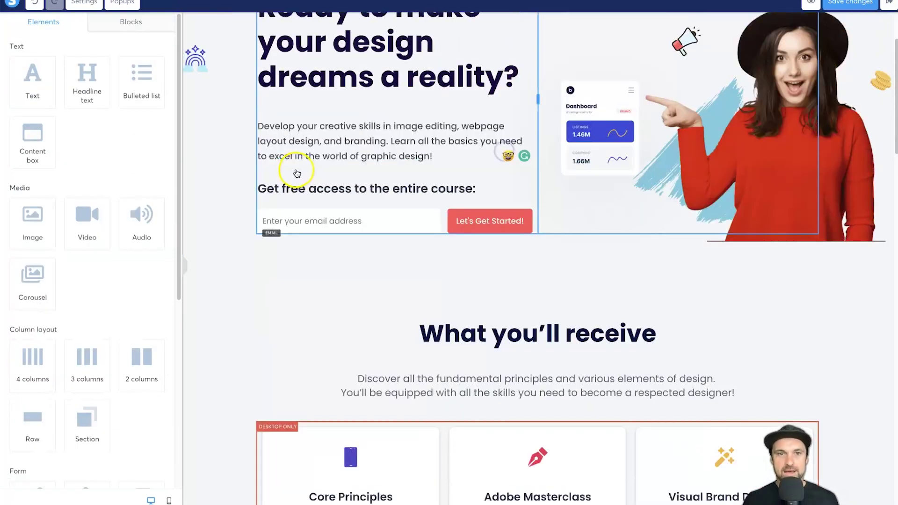
left_click(395, 318)
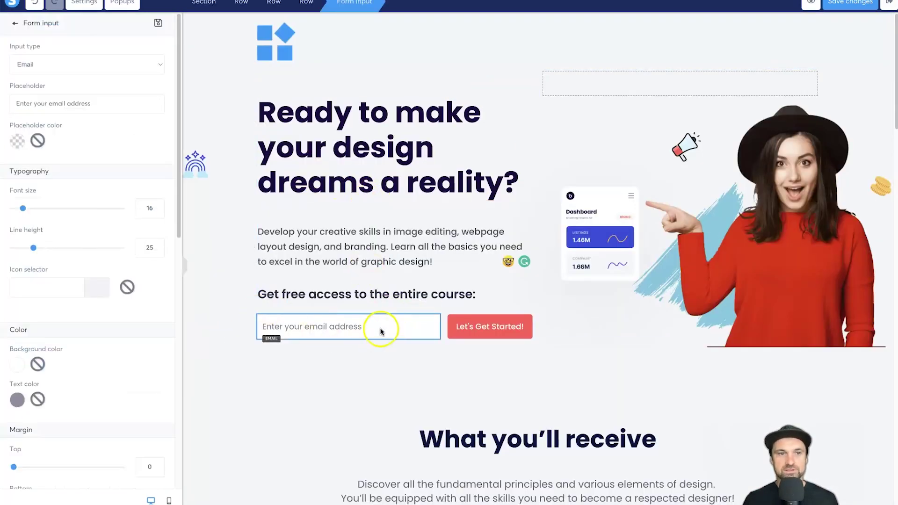
left_click(54, 63)
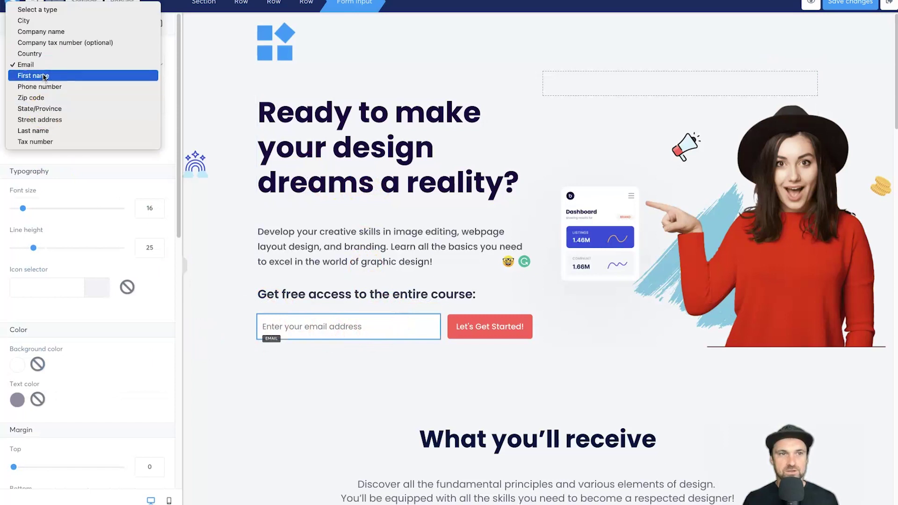
left_click(38, 65)
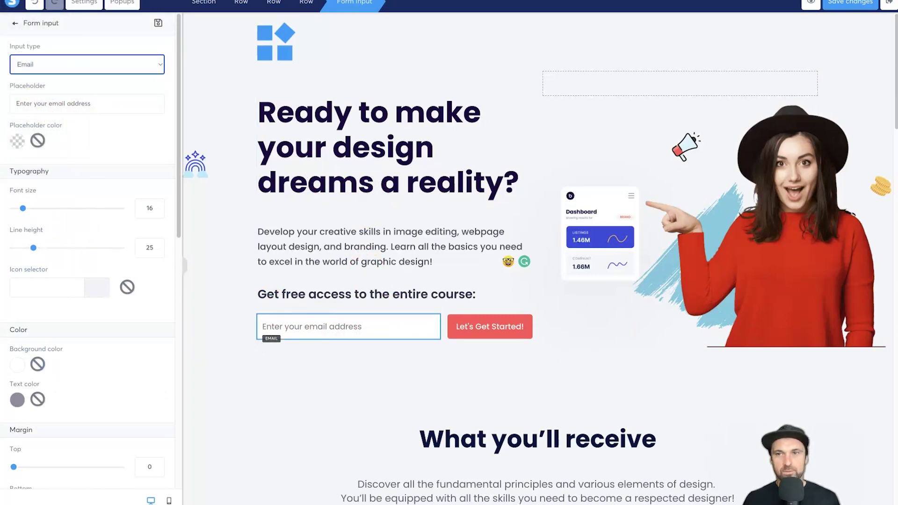
Examine the available actions for the Let's Get Started! button, keeping Send form selected.
left_click(382, 378)
left_click(464, 315)
left_click(465, 320)
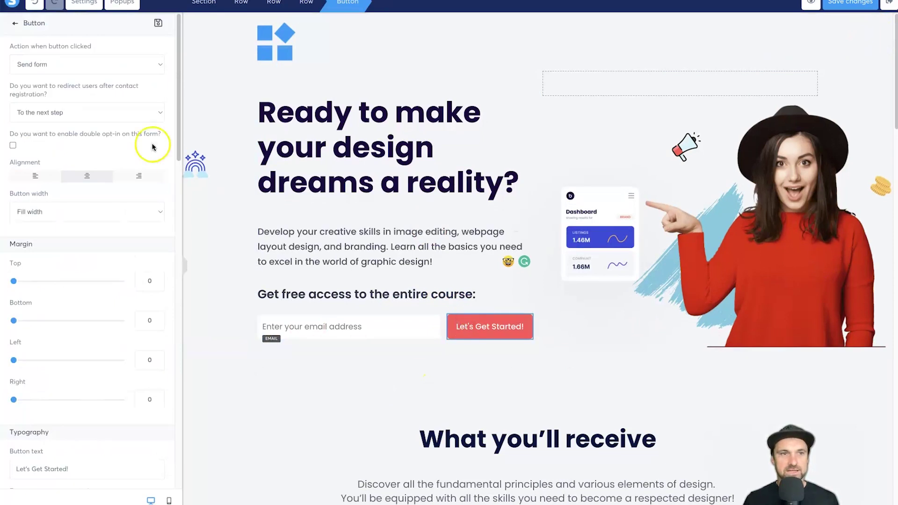
left_click(56, 64)
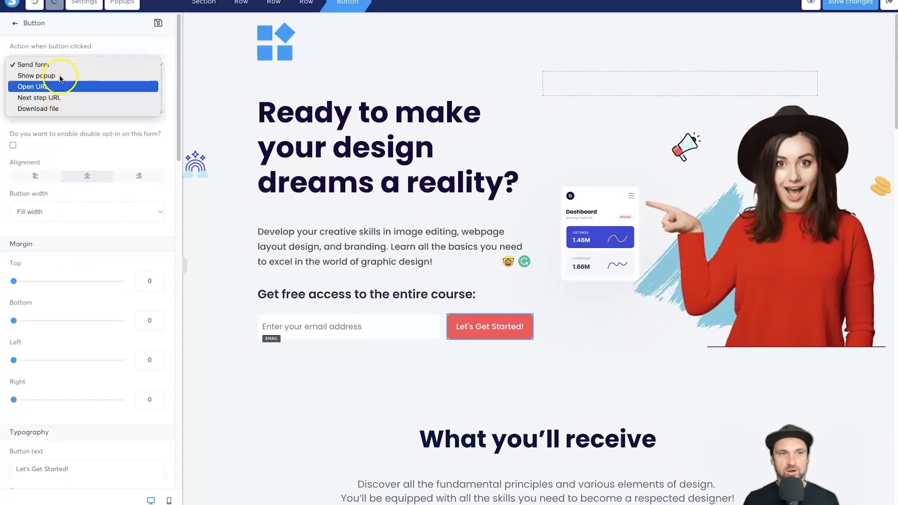
left_click(402, 469)
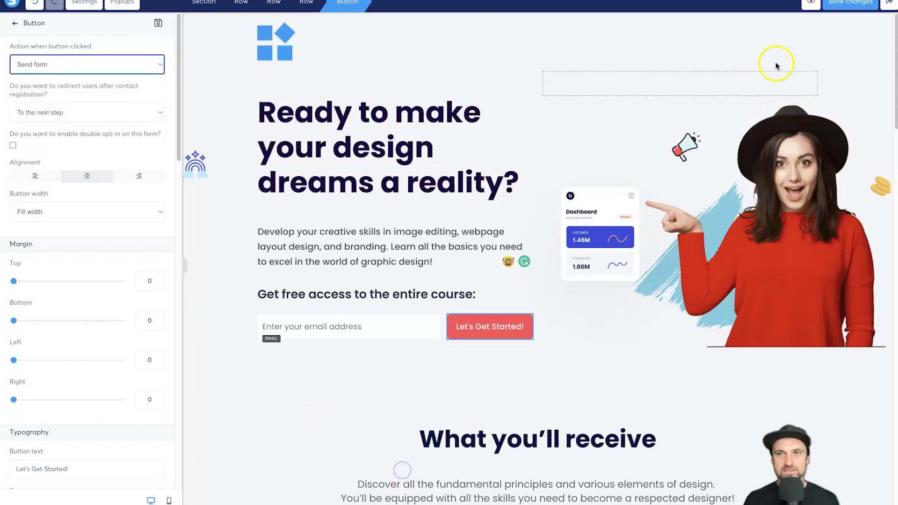
Save the squeeze page and exit its editor.
left_click(868, 9)
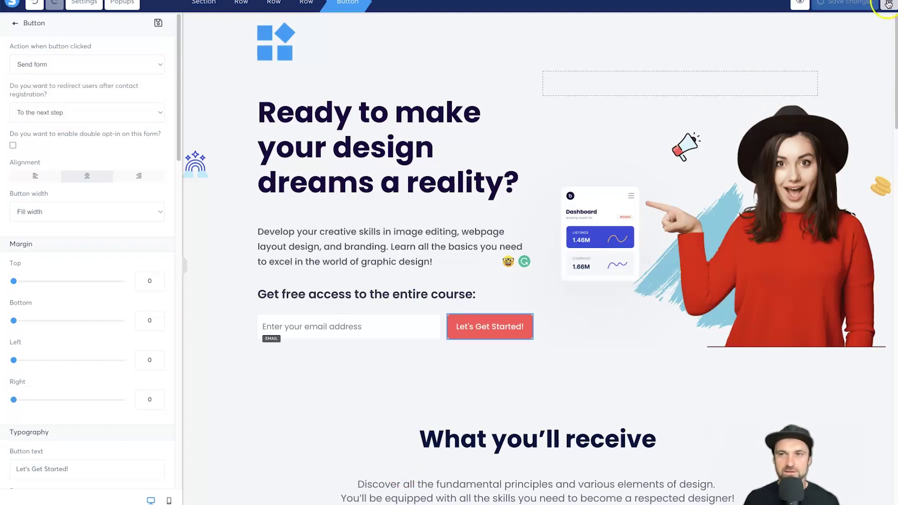
left_click(888, 5)
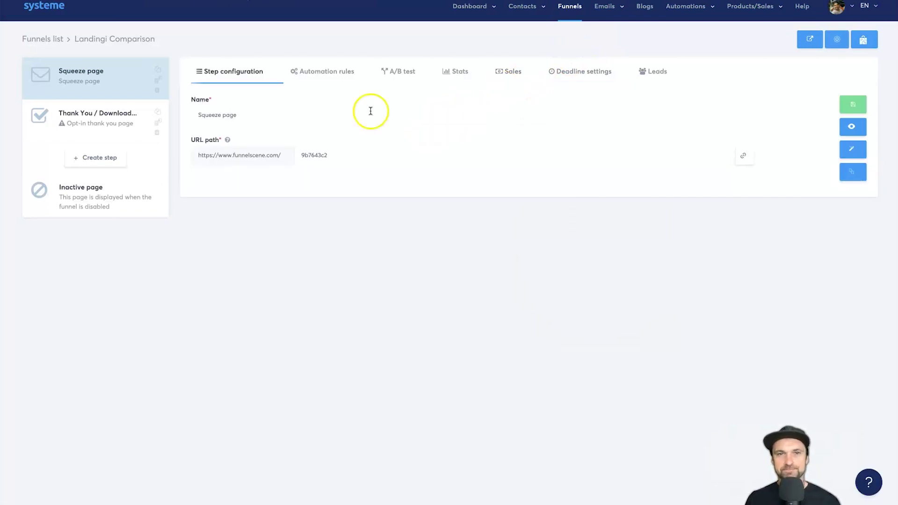
Explore the squeeze page's automation rule options using the Funnel step form subscribed trigger and the Send webhook action.
left_click(337, 72)
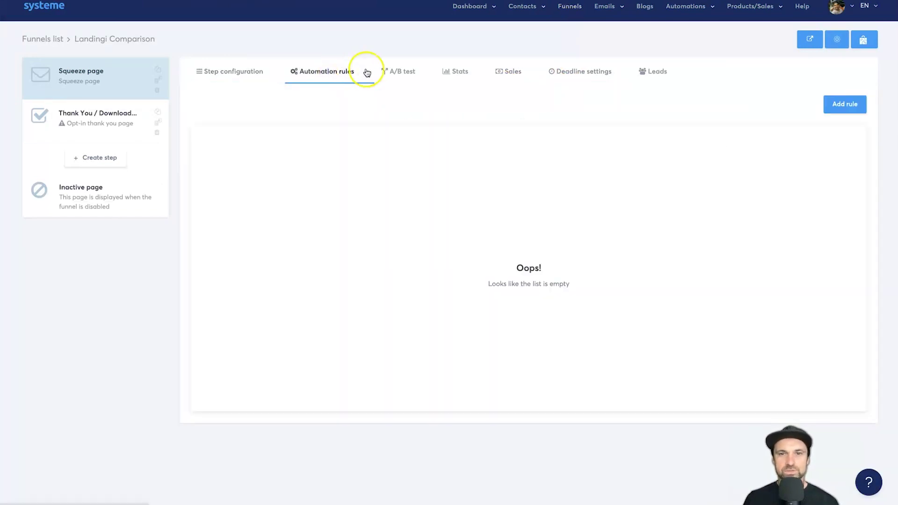
left_click(855, 105)
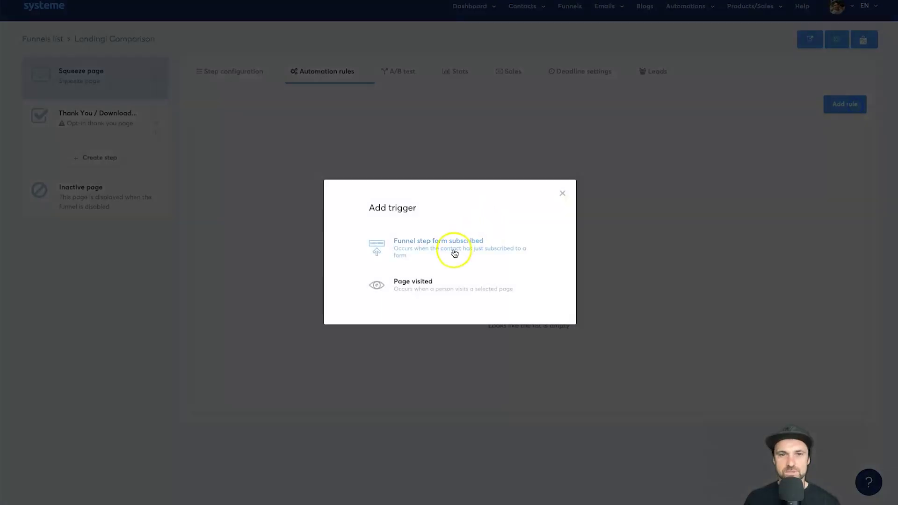
left_click(450, 252)
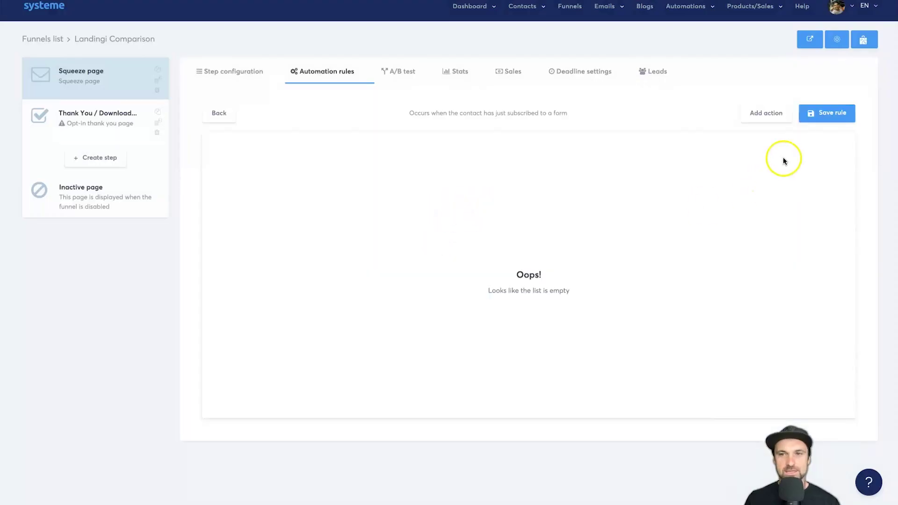
left_click(771, 113)
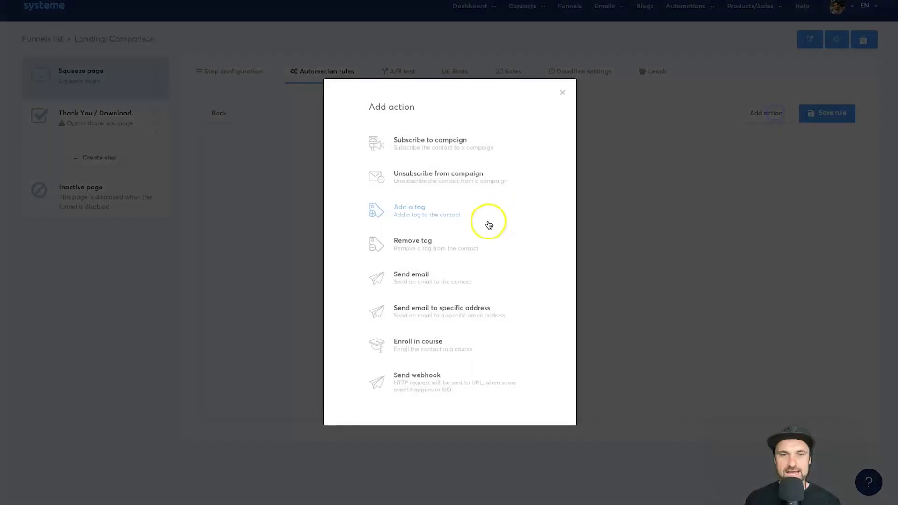
left_click(425, 374)
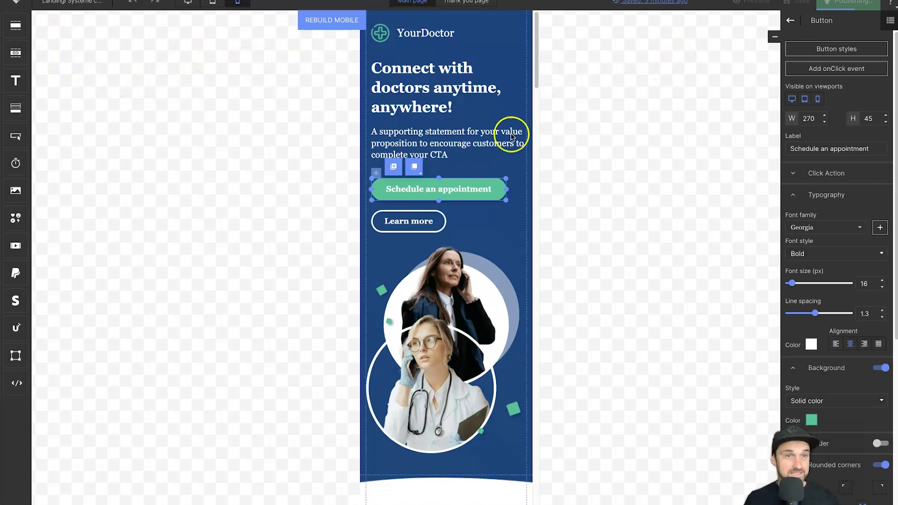
In Landingi, dismiss the publishing confirmation and view the landing page's Main page and Thank you page.
left_click(474, 3)
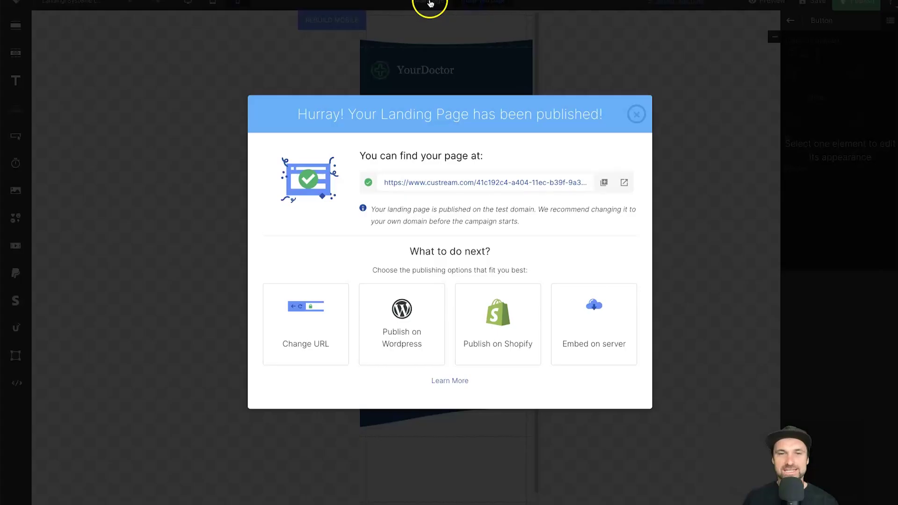
left_click(634, 117)
left_click(429, 2)
left_click(480, 3)
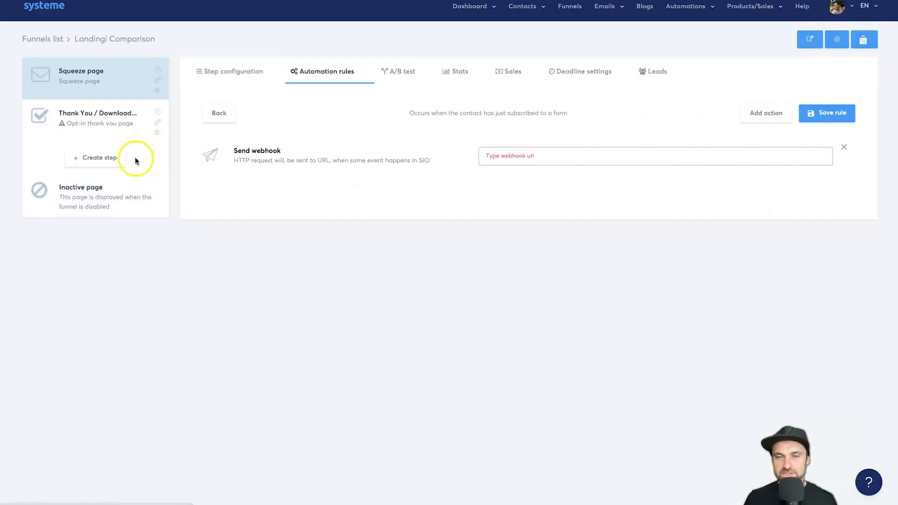
In Systeme, view the Thank You step's templates and look through the step types available for a new funnel step without creating one.
left_click(122, 132)
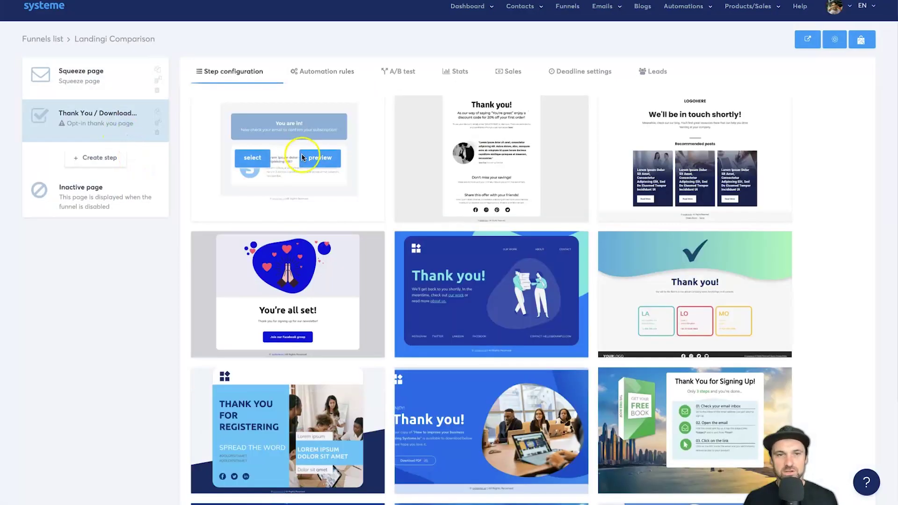
mouse_move(467, 301)
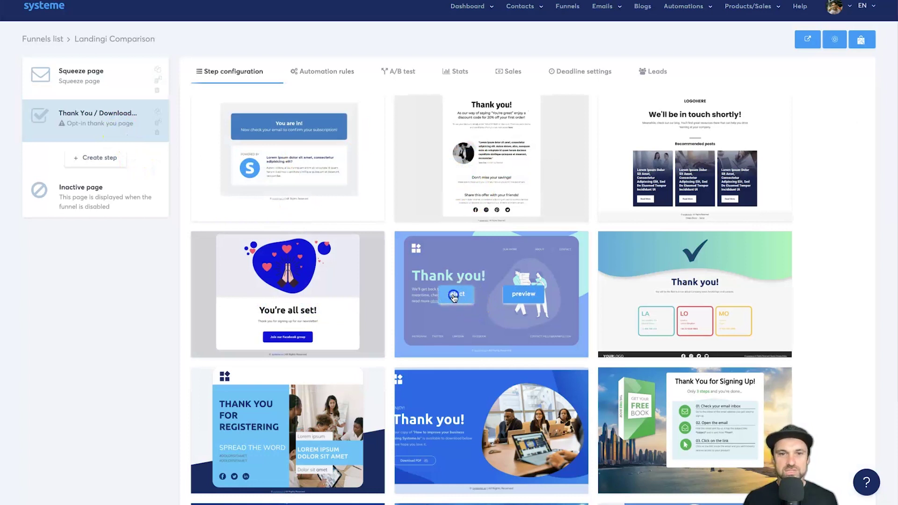
left_click(102, 160)
left_click(427, 174)
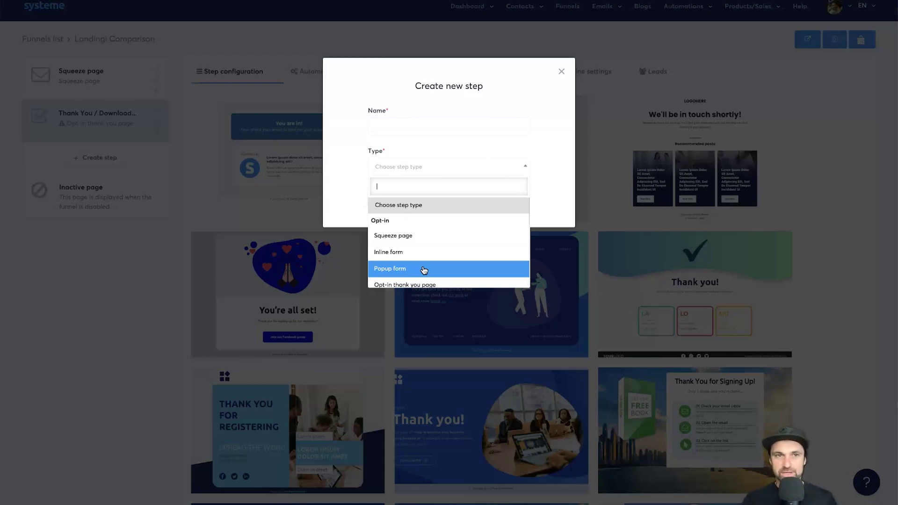
scroll(424, 270, "down", 6)
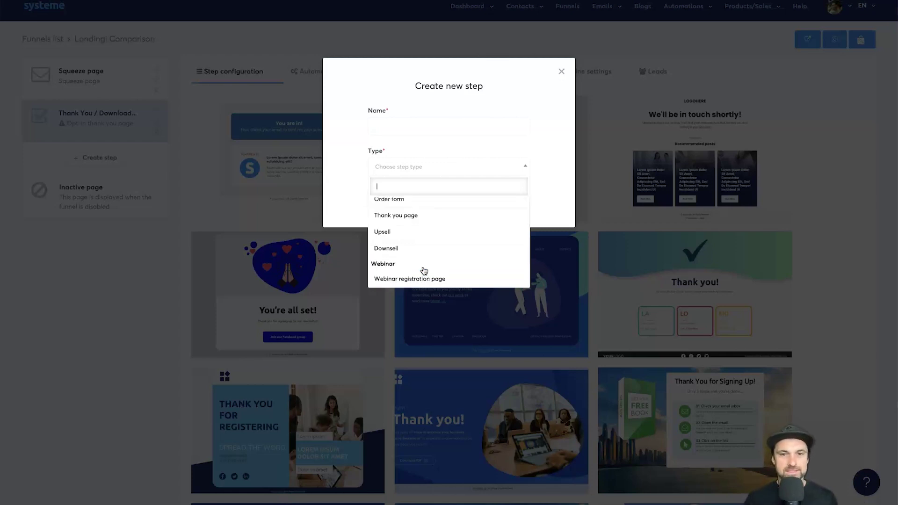
scroll(421, 224, "up", 6)
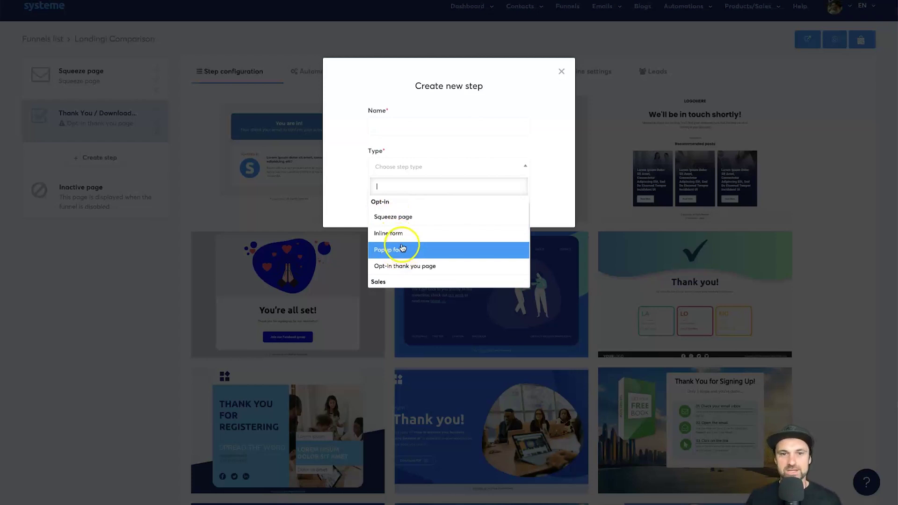
scroll(430, 266, "down", 3)
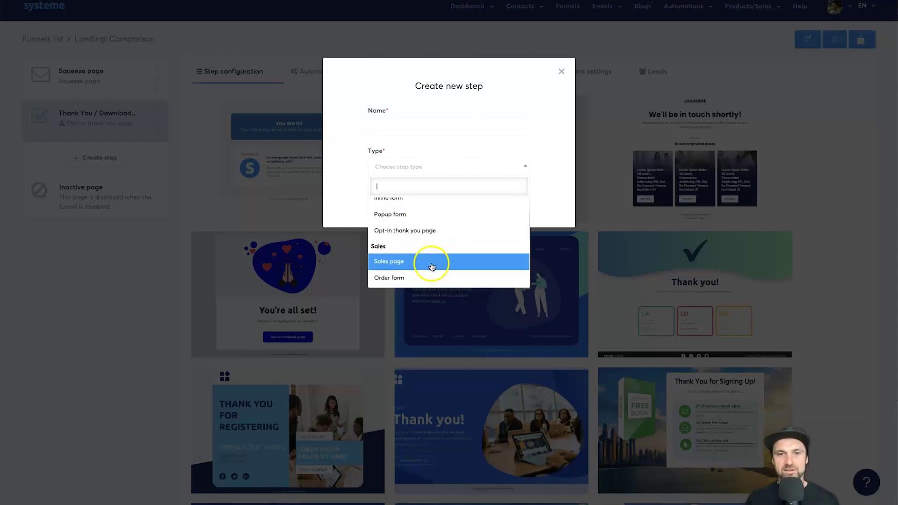
scroll(413, 261, "down", 3)
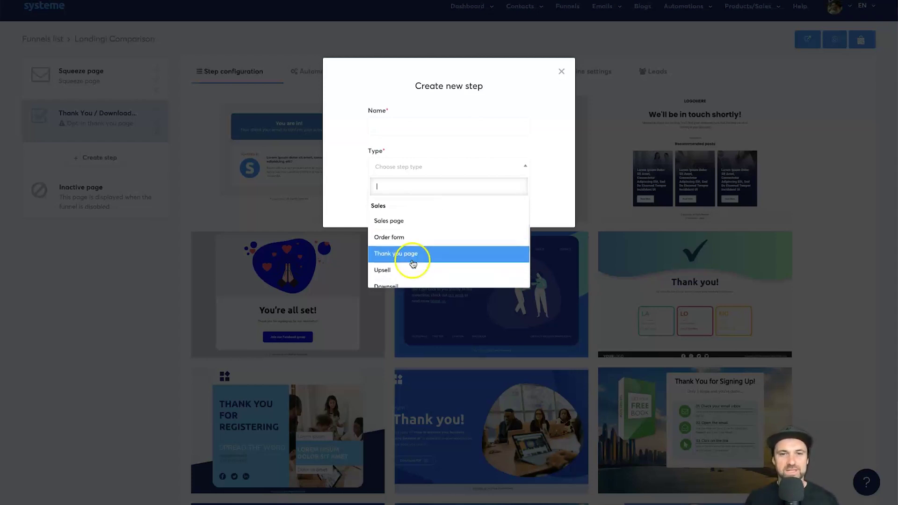
scroll(423, 258, "down", 3)
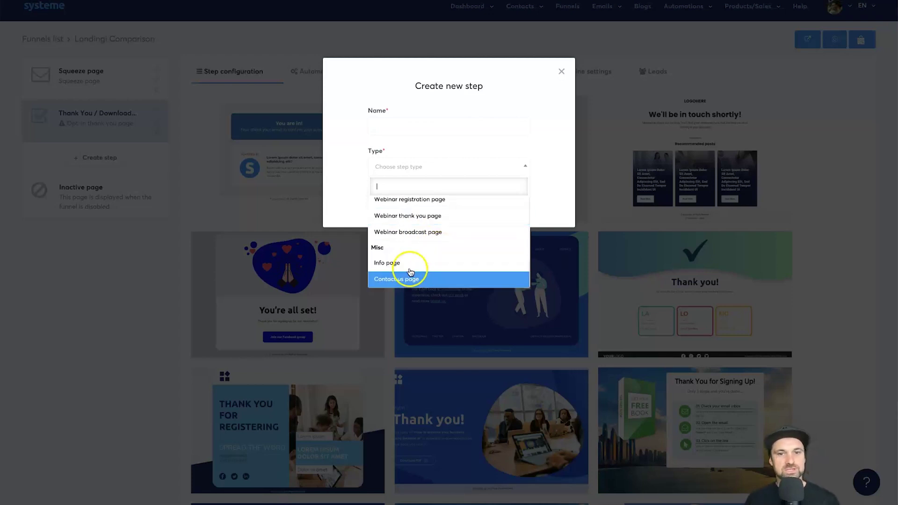
left_click(563, 72)
left_click(563, 72)
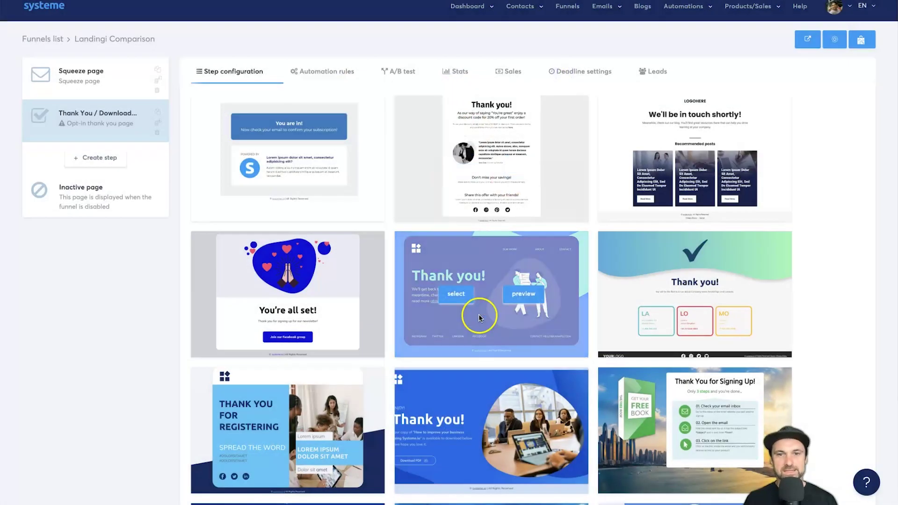
Switch between the Landingi thank you page editor and Systeme to view the funnel's stats and the Thank You step's templates.
left_click(94, 266)
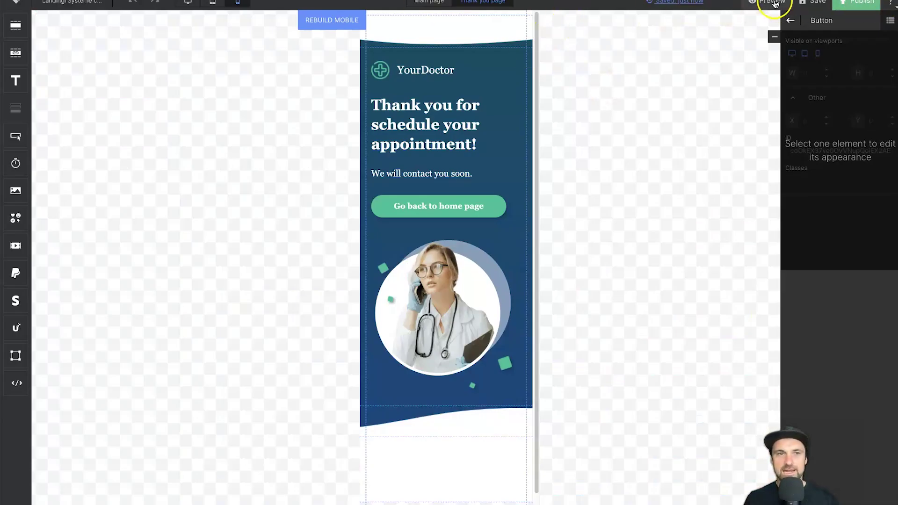
left_click(16, 2)
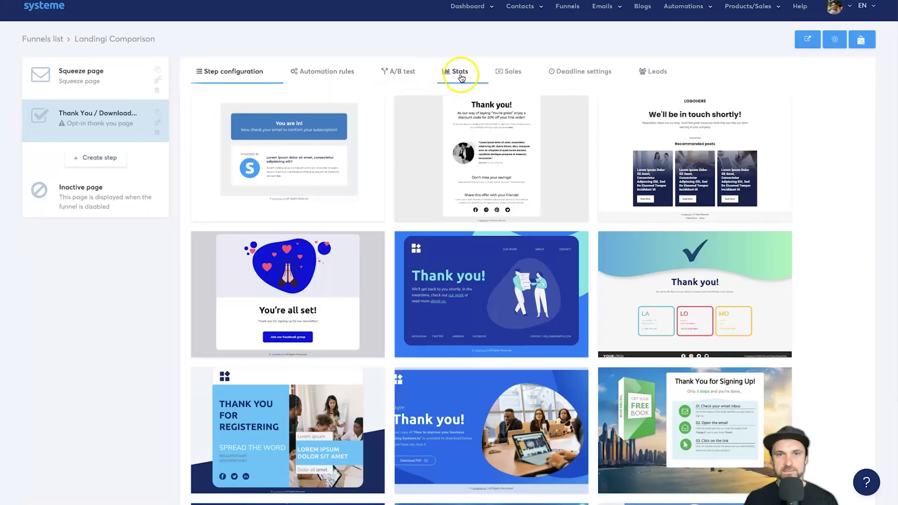
left_click(460, 74)
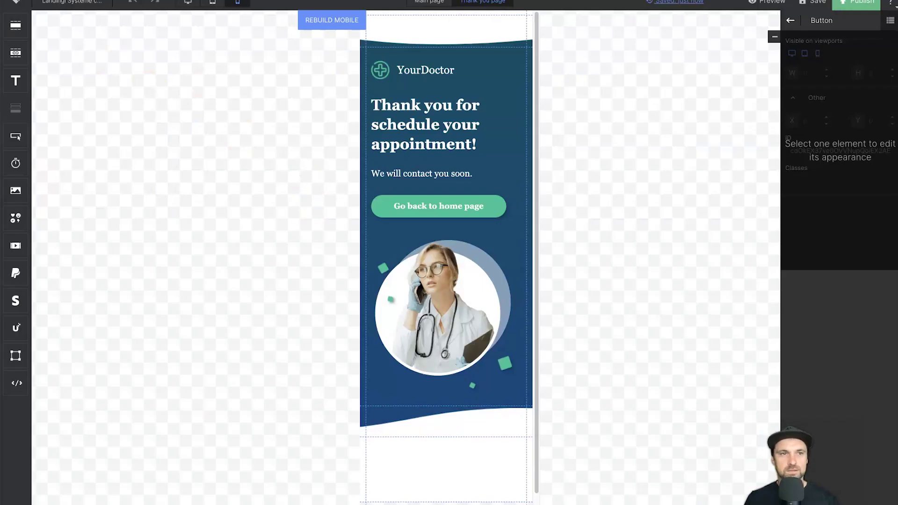
left_click(15, 2)
left_click(35, 27)
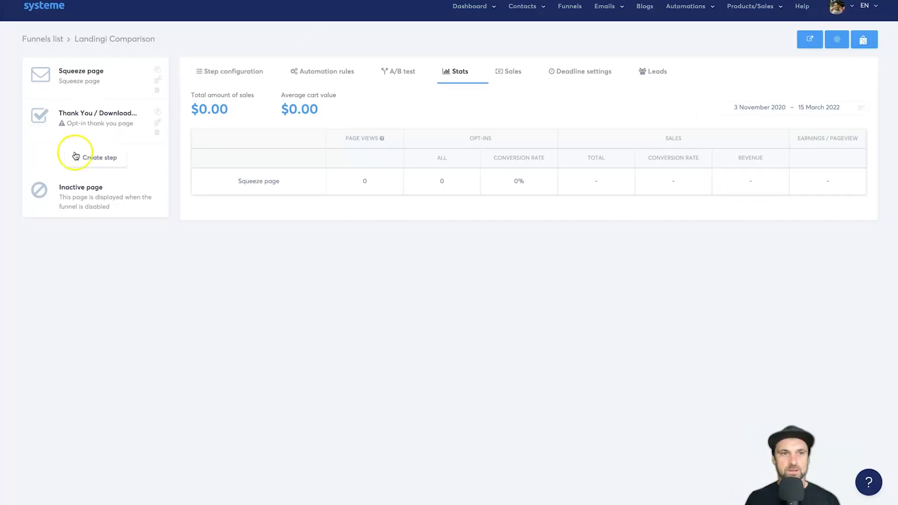
left_click(84, 120)
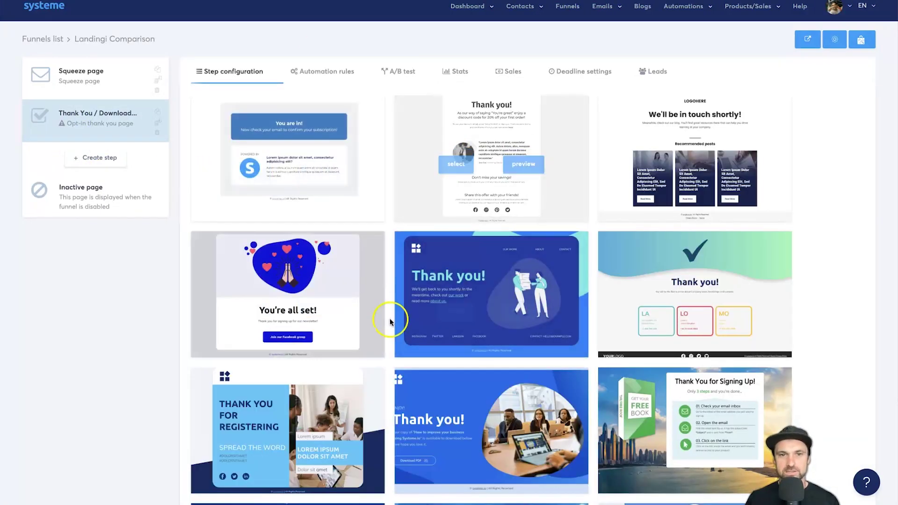
Choose the blue "Thank you!" template with the illustration of two people for the Thank You step.
left_click(462, 297)
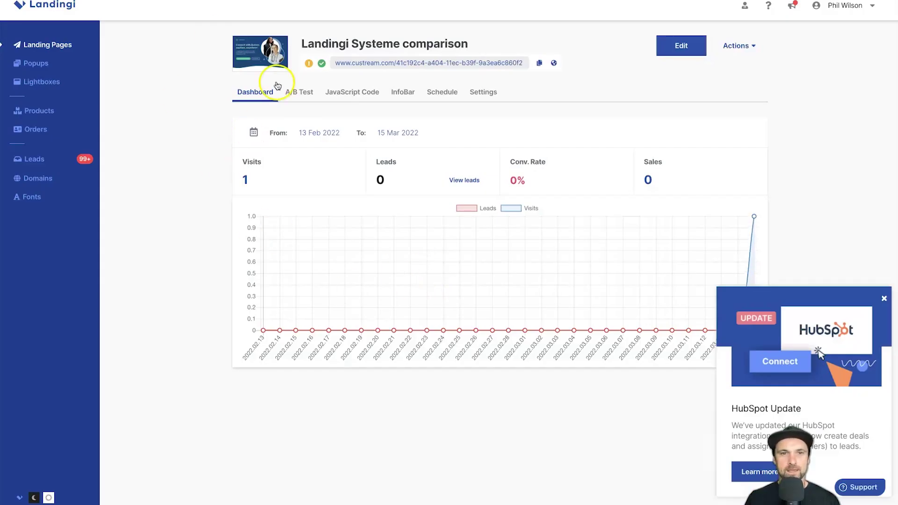
In Landingi, dismiss the HubSpot update notice and review the landing page's A/B test, JavaScript code and InfoBar options.
left_click(884, 299)
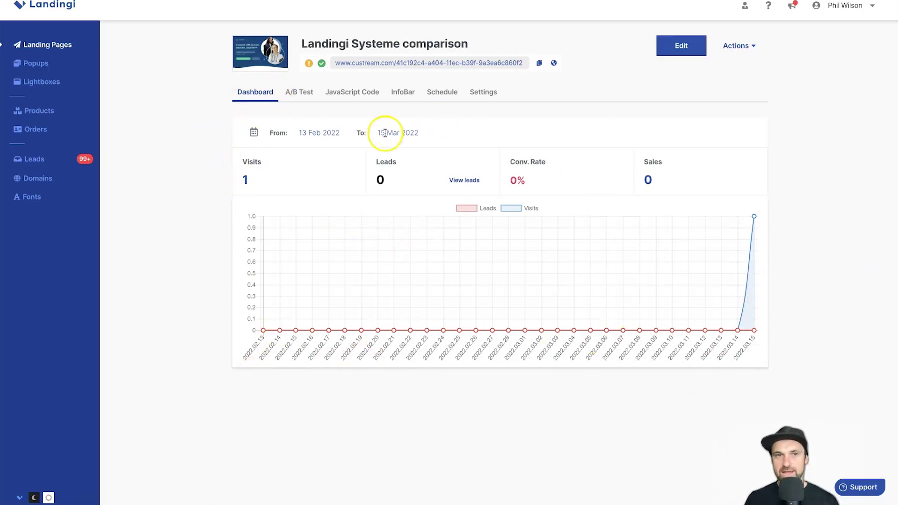
left_click(291, 97)
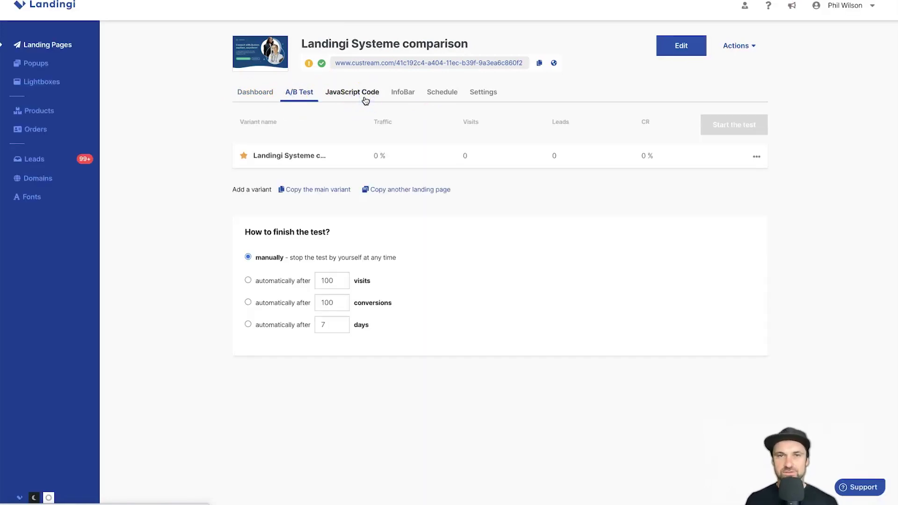
left_click(366, 99)
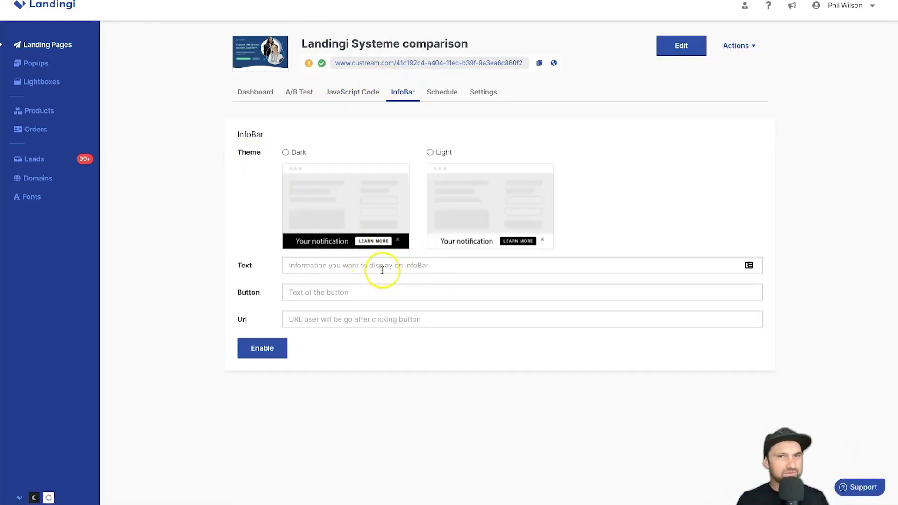
Check the landing page's Schedule feature, closing its upgrade offer, and view the Facebook Conversions API settings.
left_click(423, 94)
left_click(442, 93)
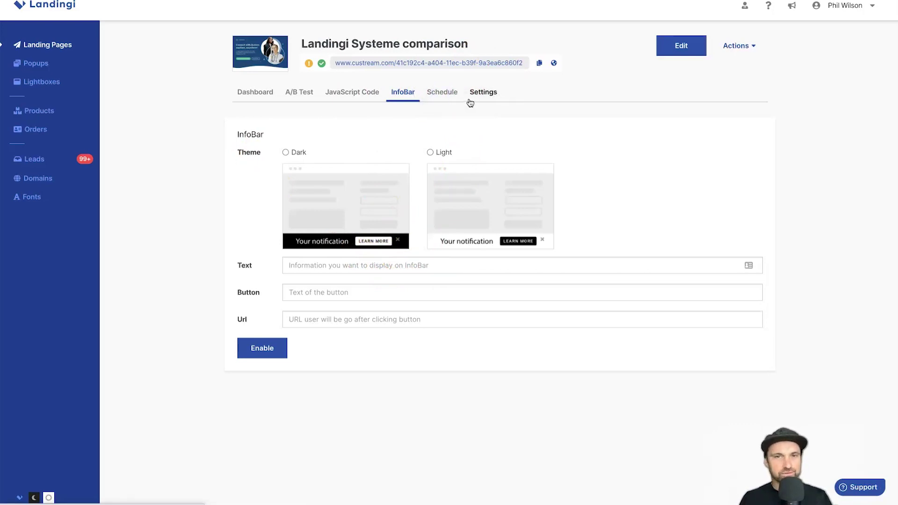
left_click(448, 93)
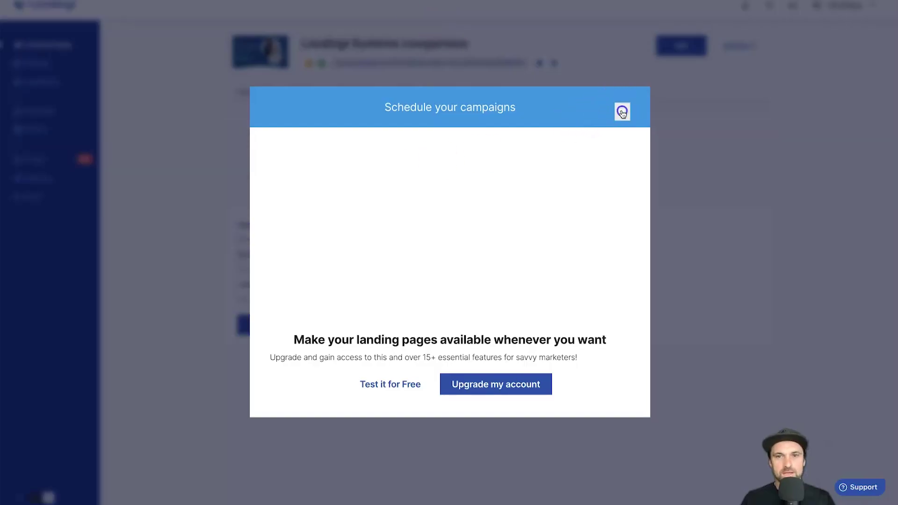
left_click(622, 112)
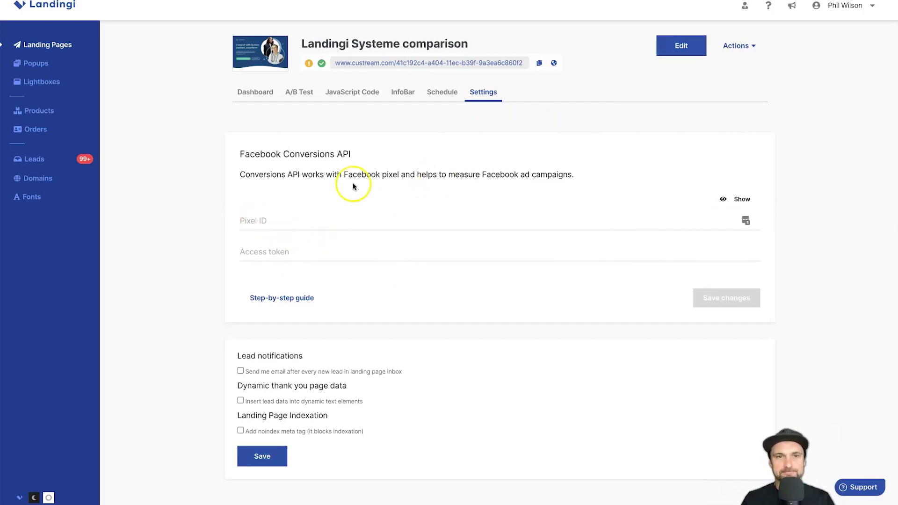
left_click(256, 220)
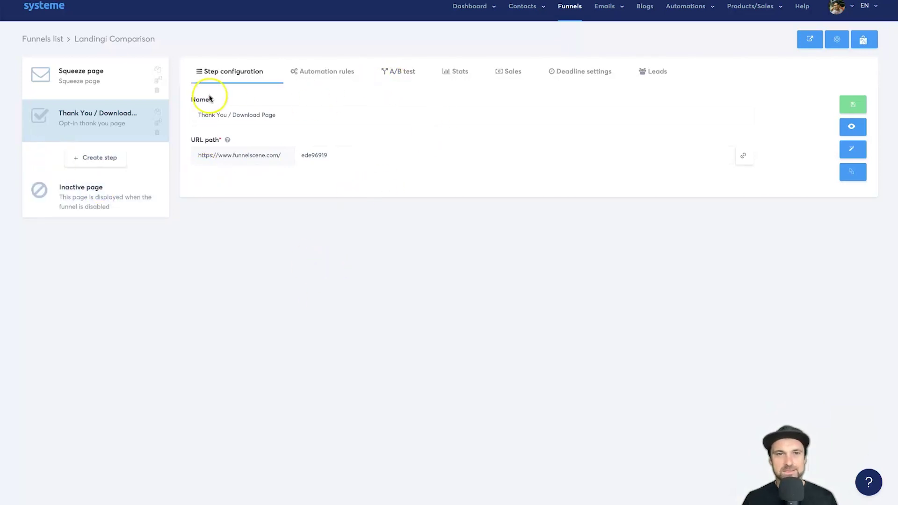
In Systeme, review the funnel stats for page views, opt-ins and conversion rate of the squeeze page.
left_click(459, 74)
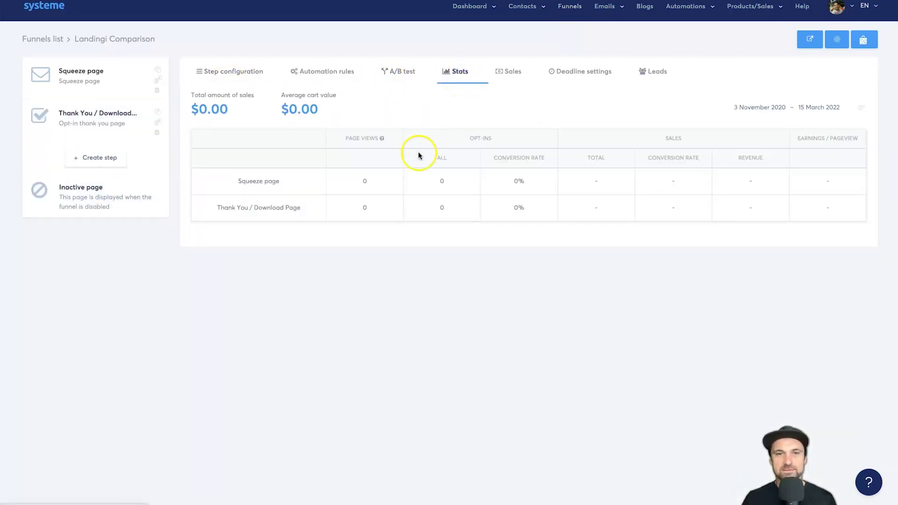
left_click_drag(228, 185, 309, 178)
left_click(363, 181)
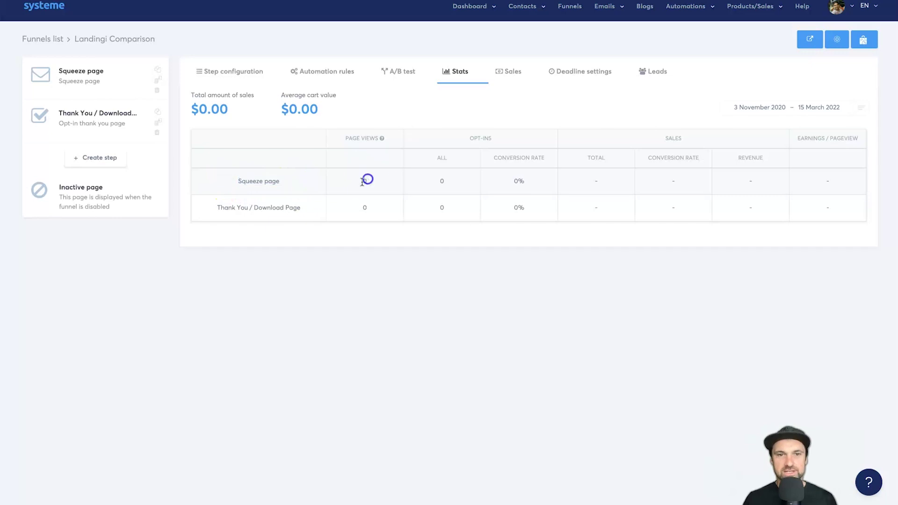
left_click_drag(439, 182, 460, 181)
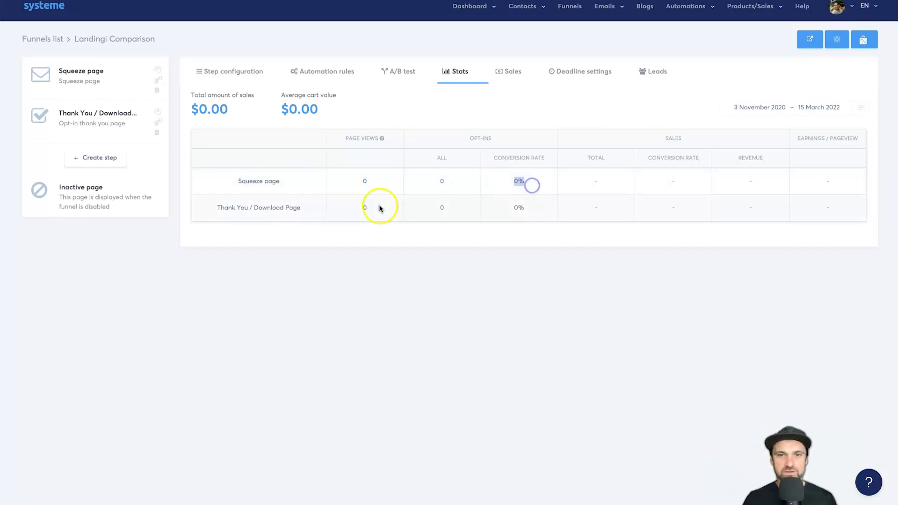
Look through the funnel's leads, deadline settings and sales, and return to the Thank You step's configuration.
left_click(653, 71)
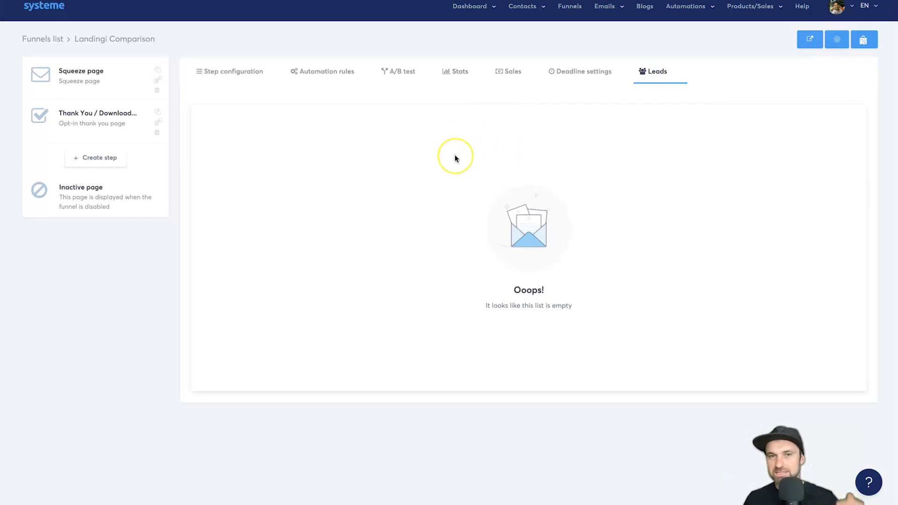
left_click(552, 86)
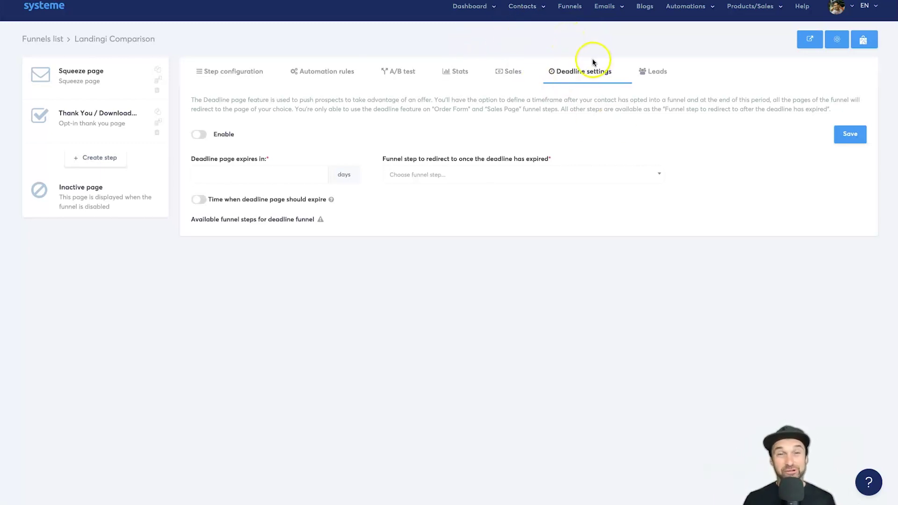
left_click(499, 73)
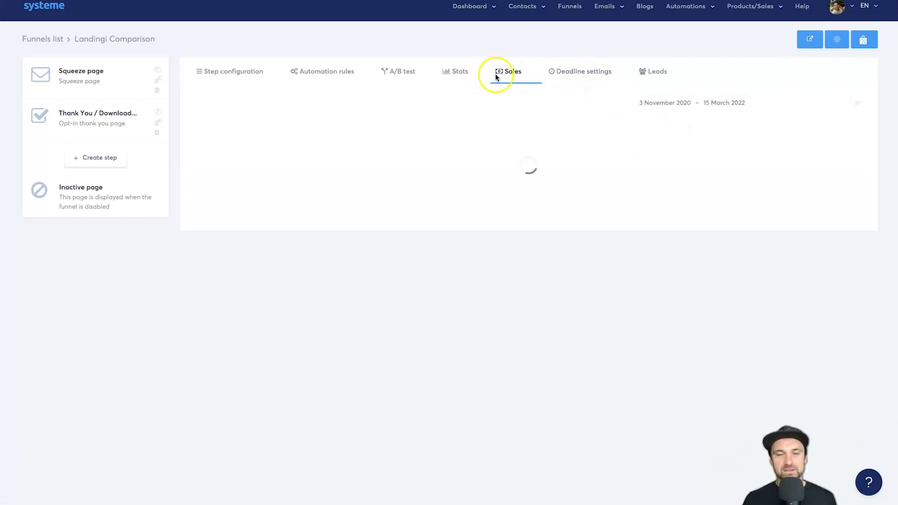
left_click(249, 75)
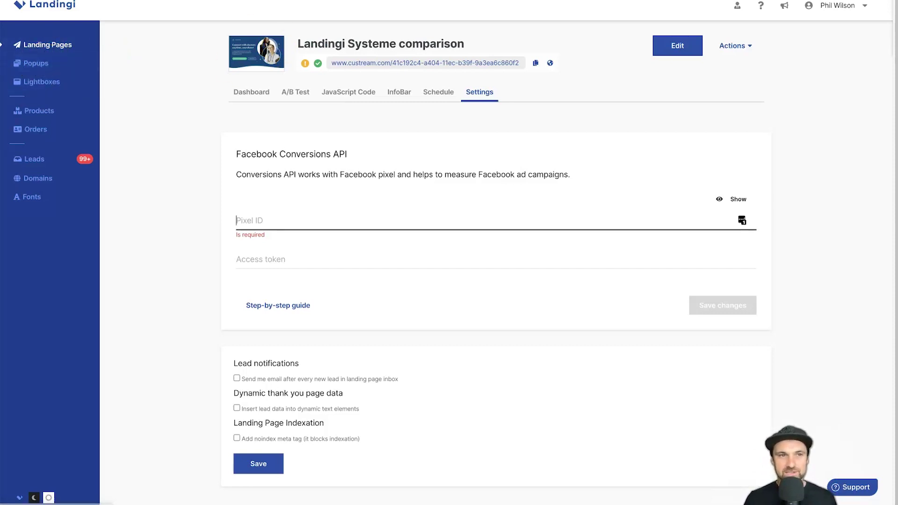
In Landingi, view the Products list and return to the landing pages.
left_click(63, 109)
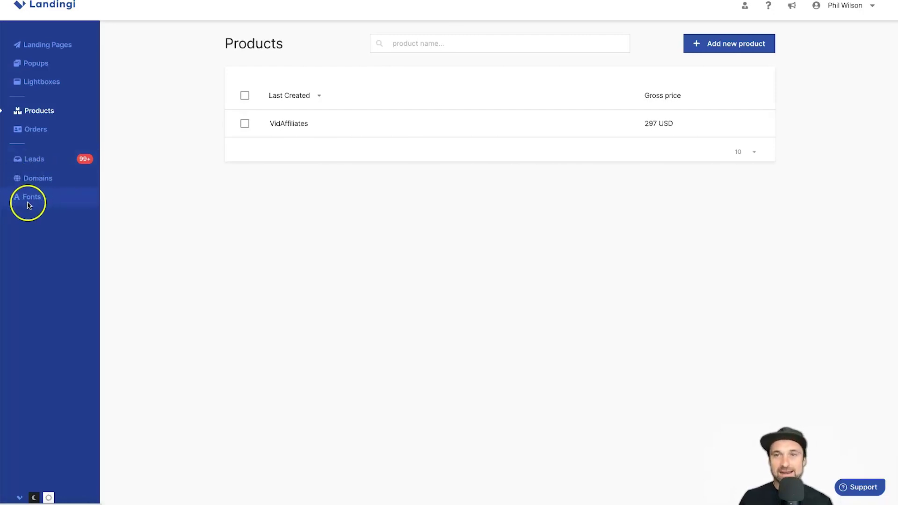
left_click(42, 45)
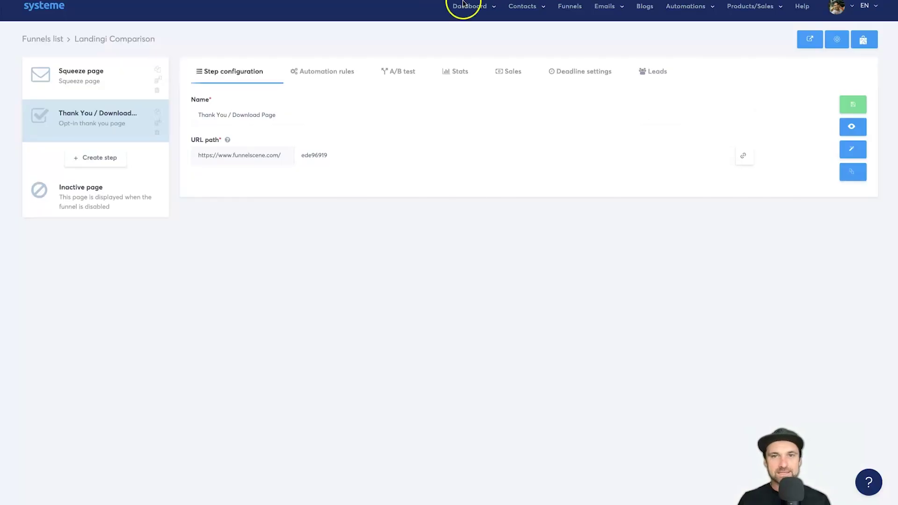
In Systeme, look over the contacts, funnels, emails, blogs, products and sales, and dashboard features, including the Marketplace.
mouse_move(531, 18)
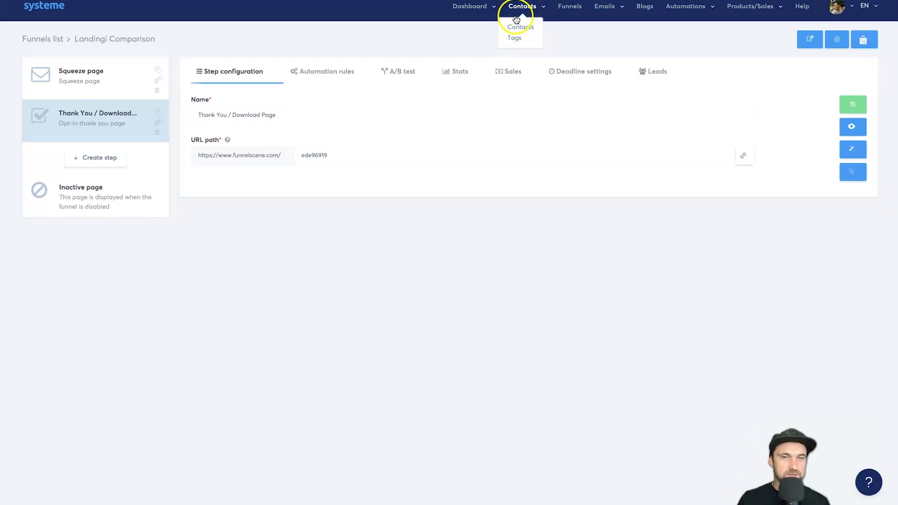
left_click(567, 11)
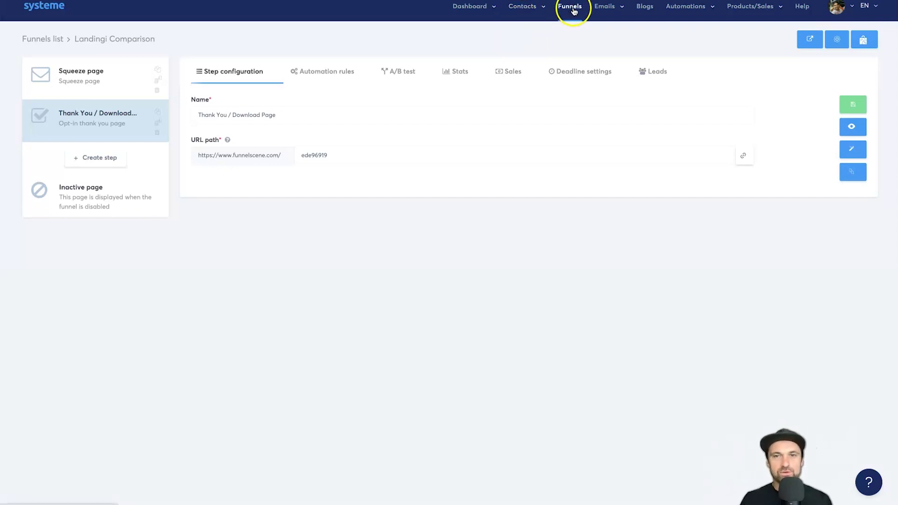
left_click(603, 9)
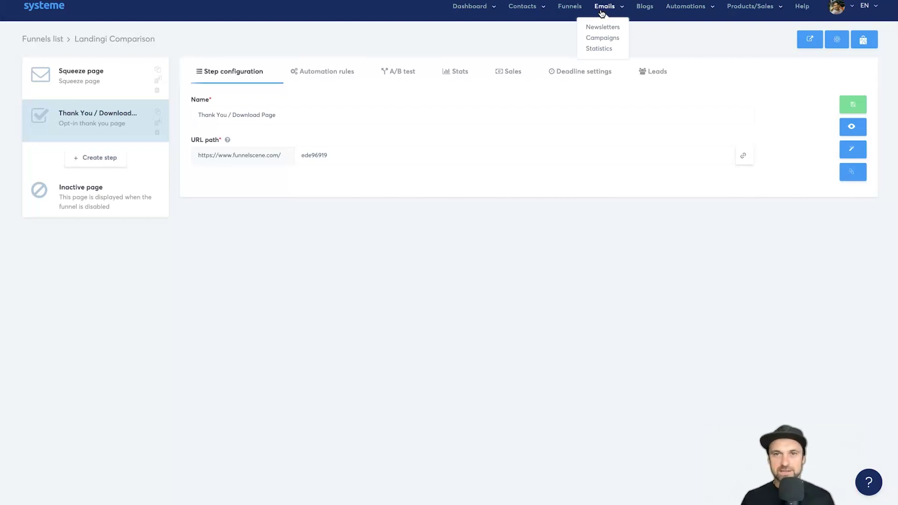
left_click(644, 8)
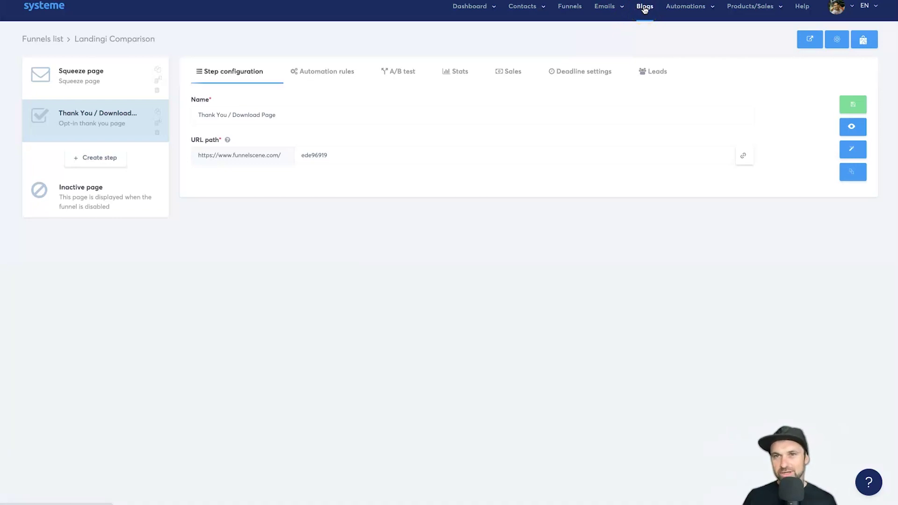
mouse_move(750, 6)
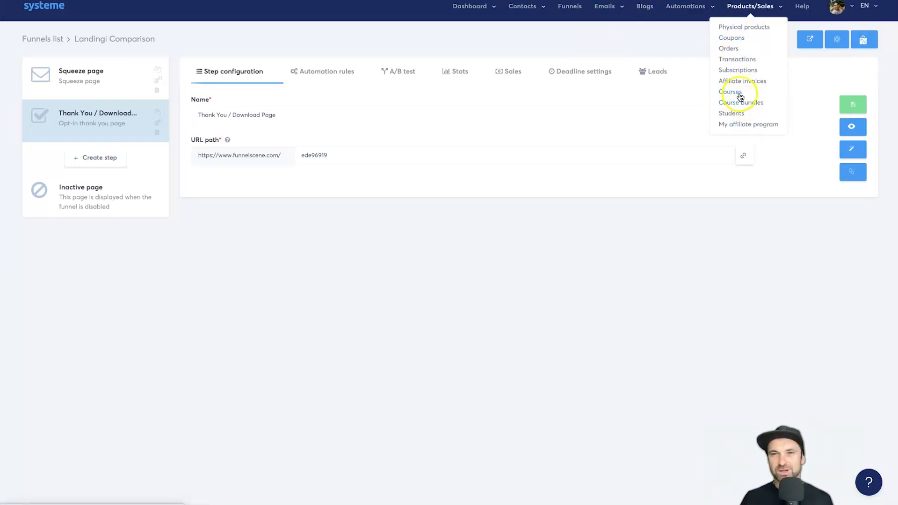
mouse_move(469, 9)
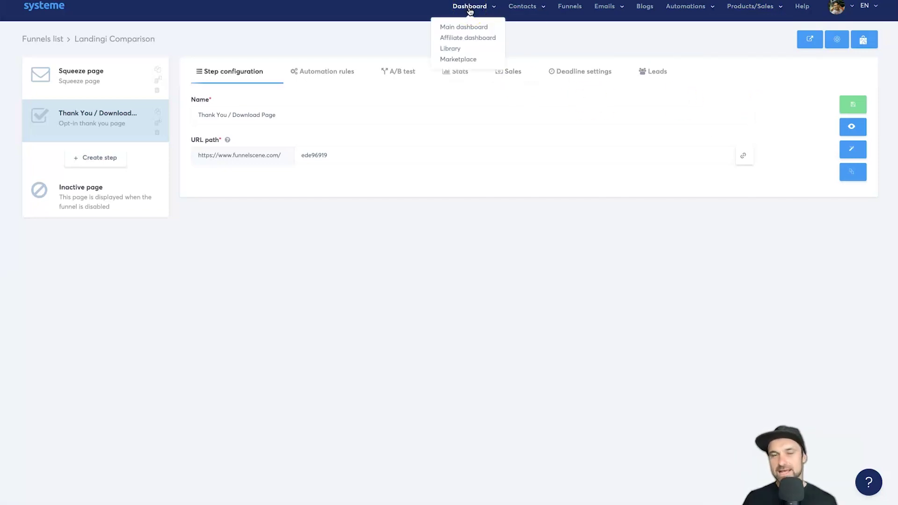
left_click(469, 61)
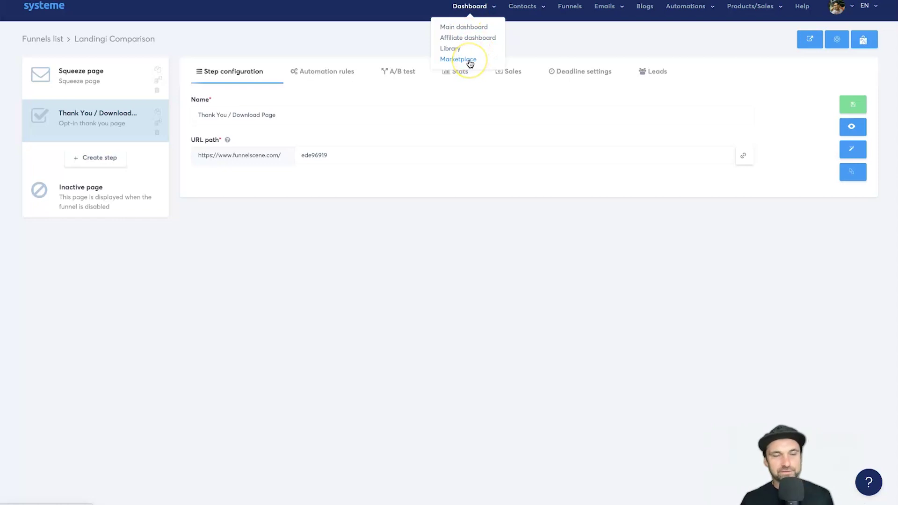
left_click(462, 114)
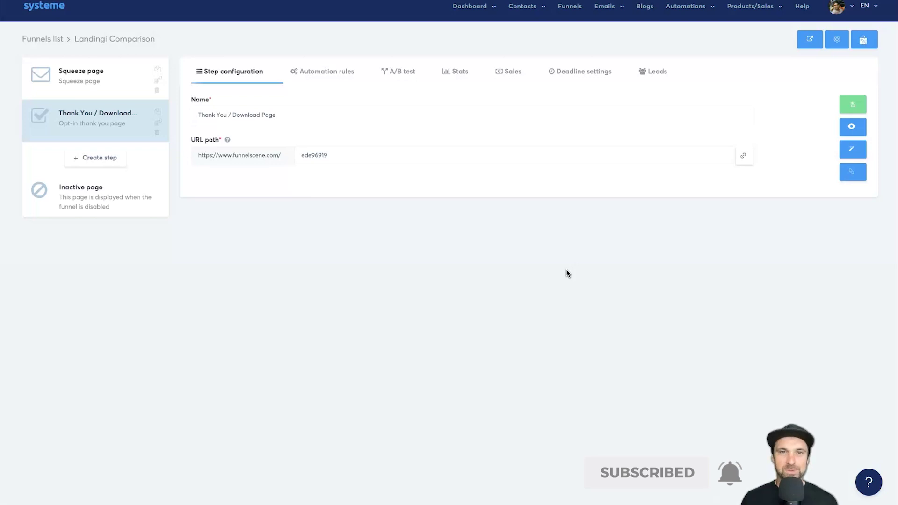
left_click(540, 277)
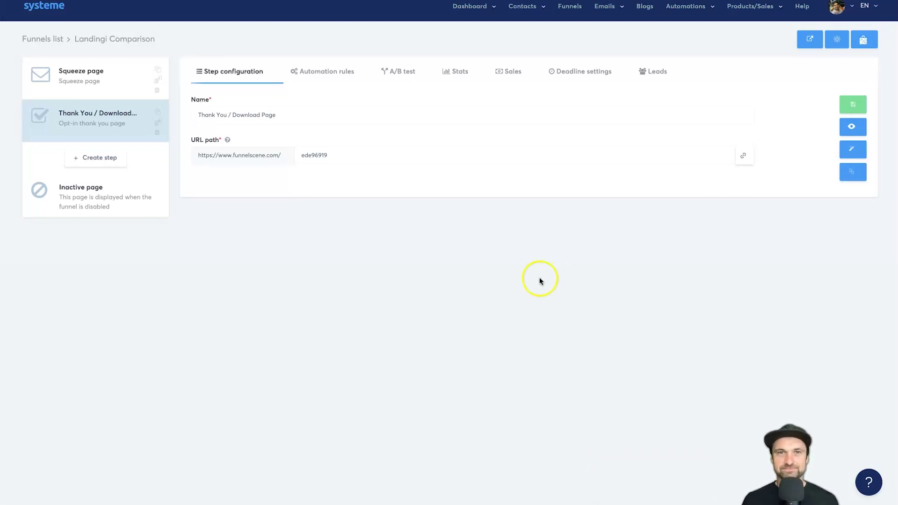